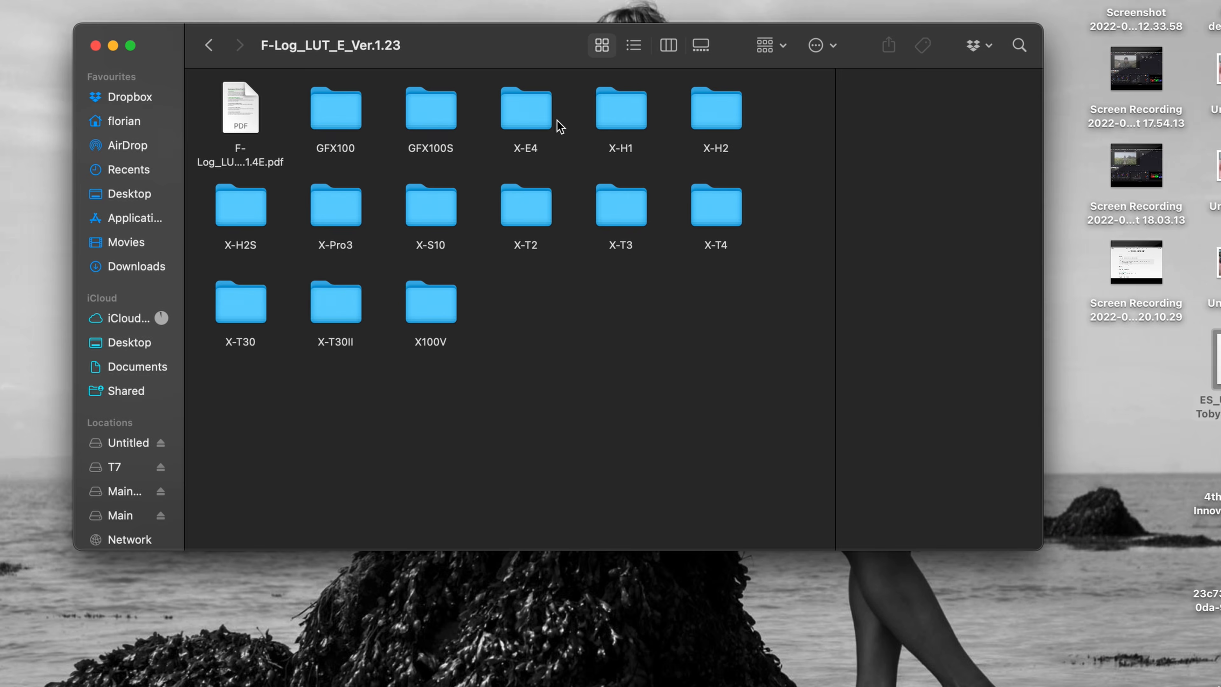
Copy the four F-Log .cube LUT files from the X-T4 folder, switch to DaVinci Resolve and open its LUT folder.
{"action": "double_click", "coordinate": [731, 216]}
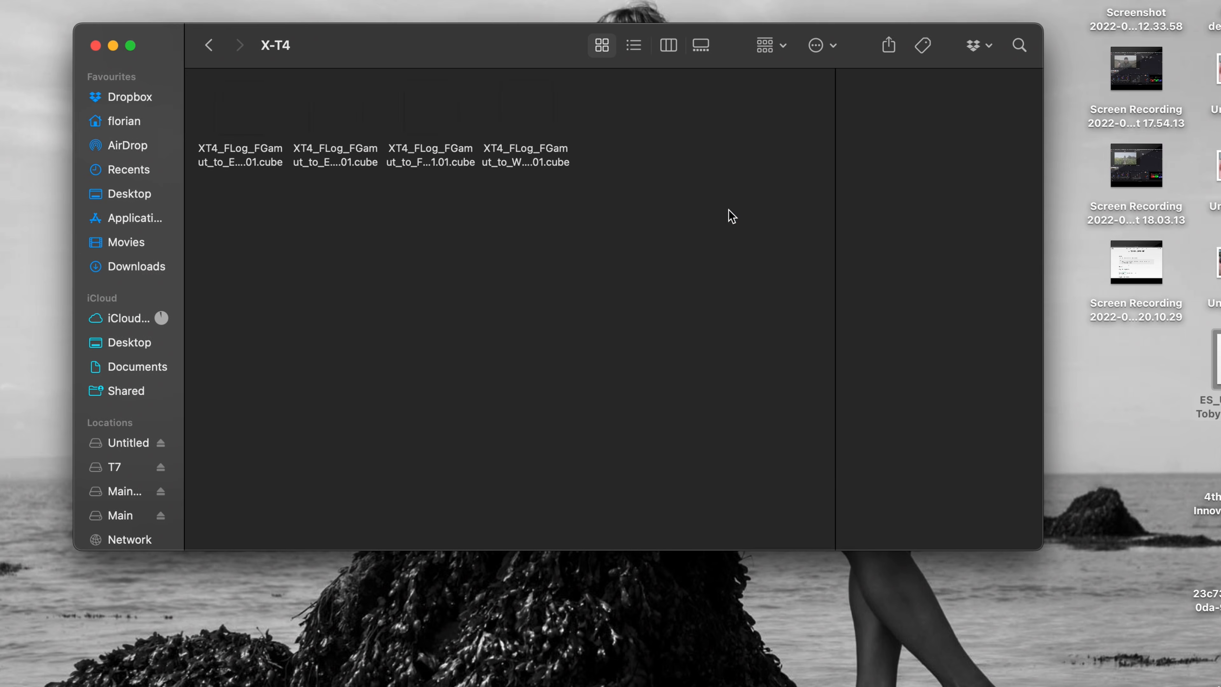
{"action": "left_click_drag", "start_coordinate": [606, 103], "coordinate": [211, 144]}
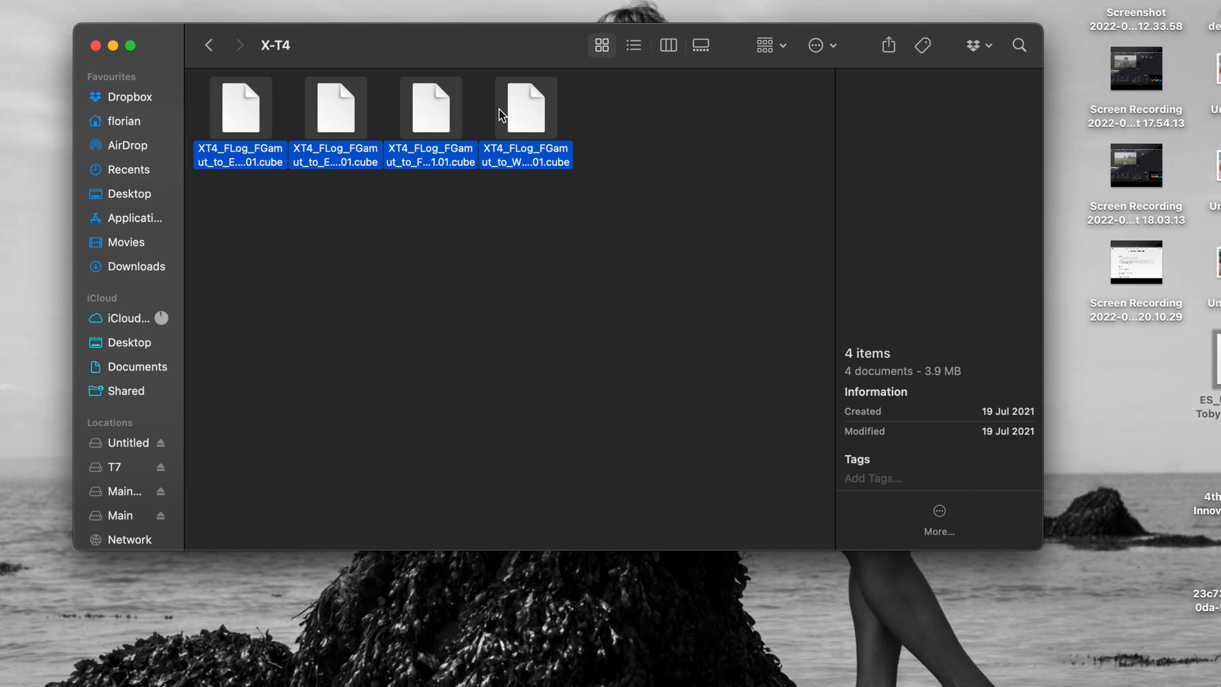
{"action": "right_click", "coordinate": [523, 113]}
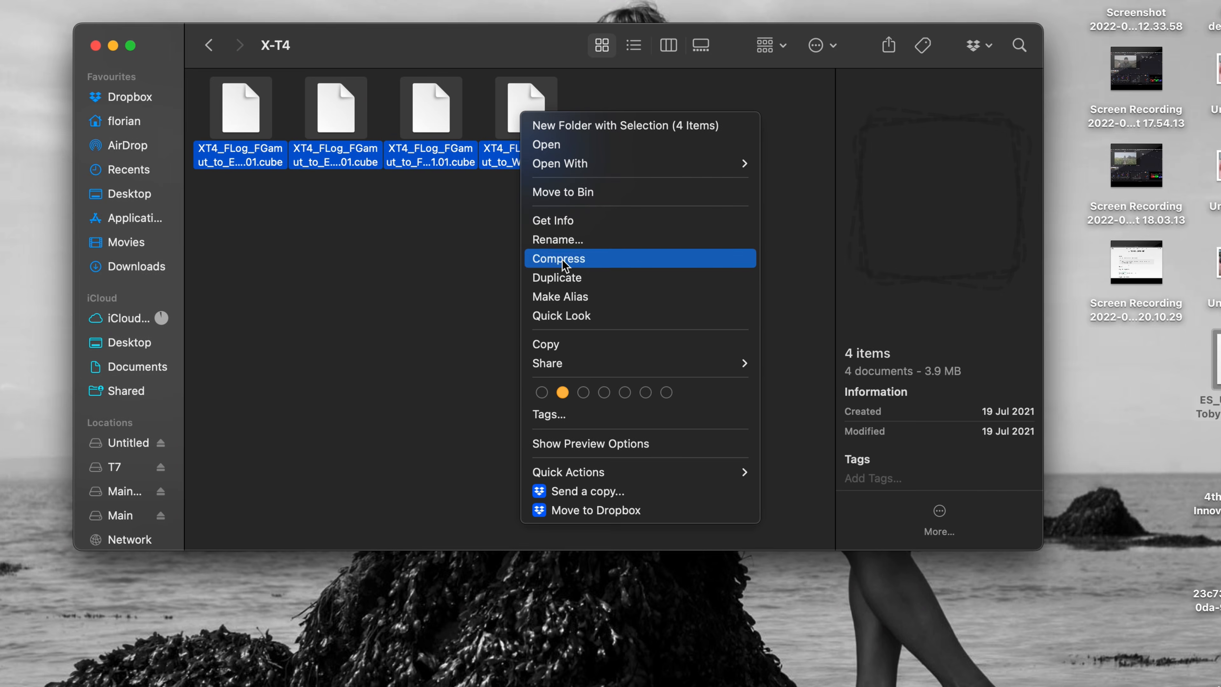
{"action": "left_click", "coordinate": [559, 344]}
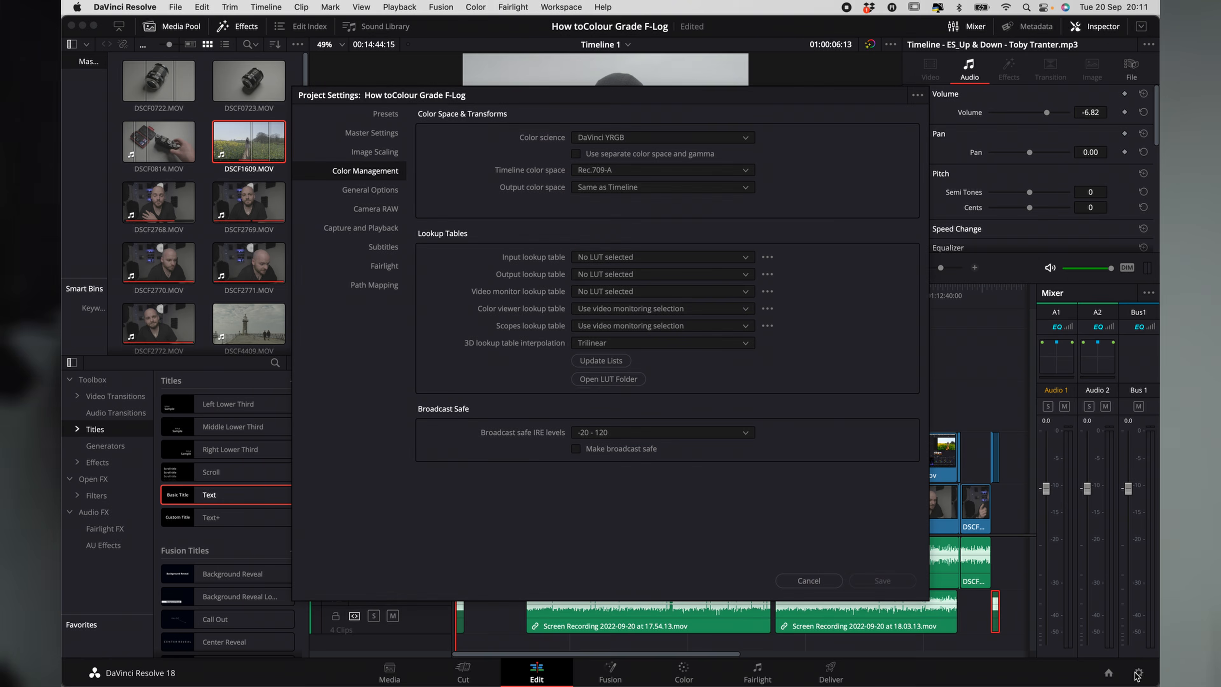
{"action": "left_click", "coordinate": [599, 383]}
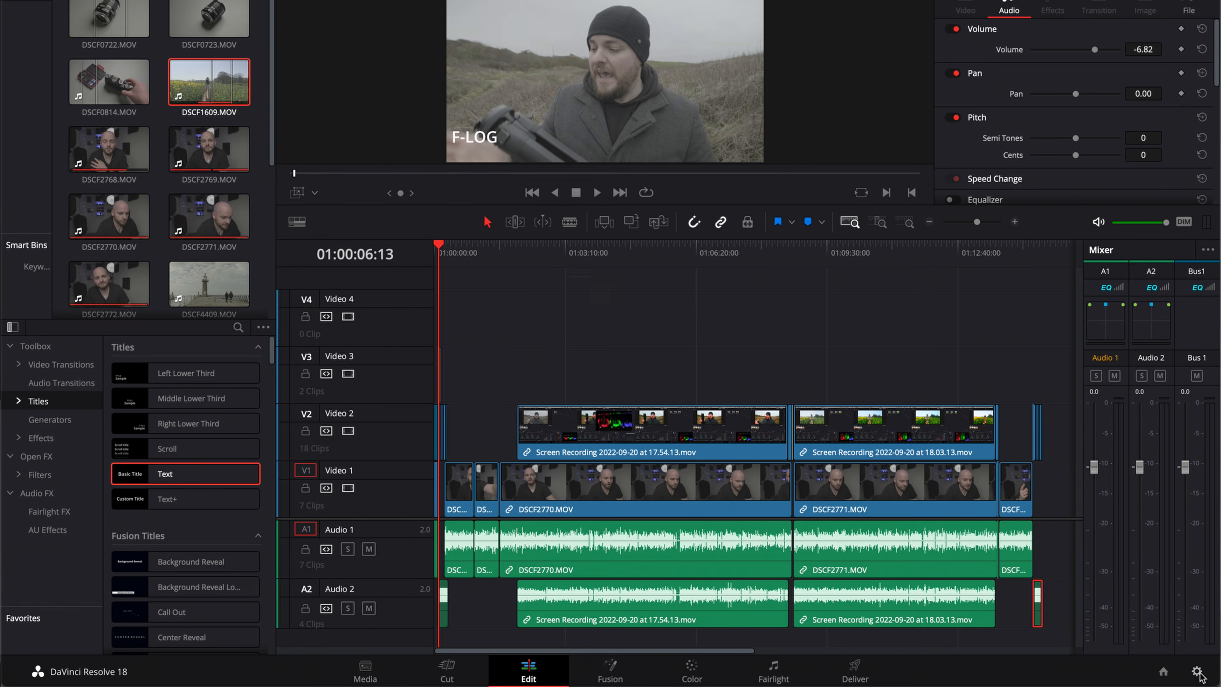
Set the timeline color space to Rec.709-A in the project's color management settings.
{"action": "left_click", "coordinate": [1196, 672]}
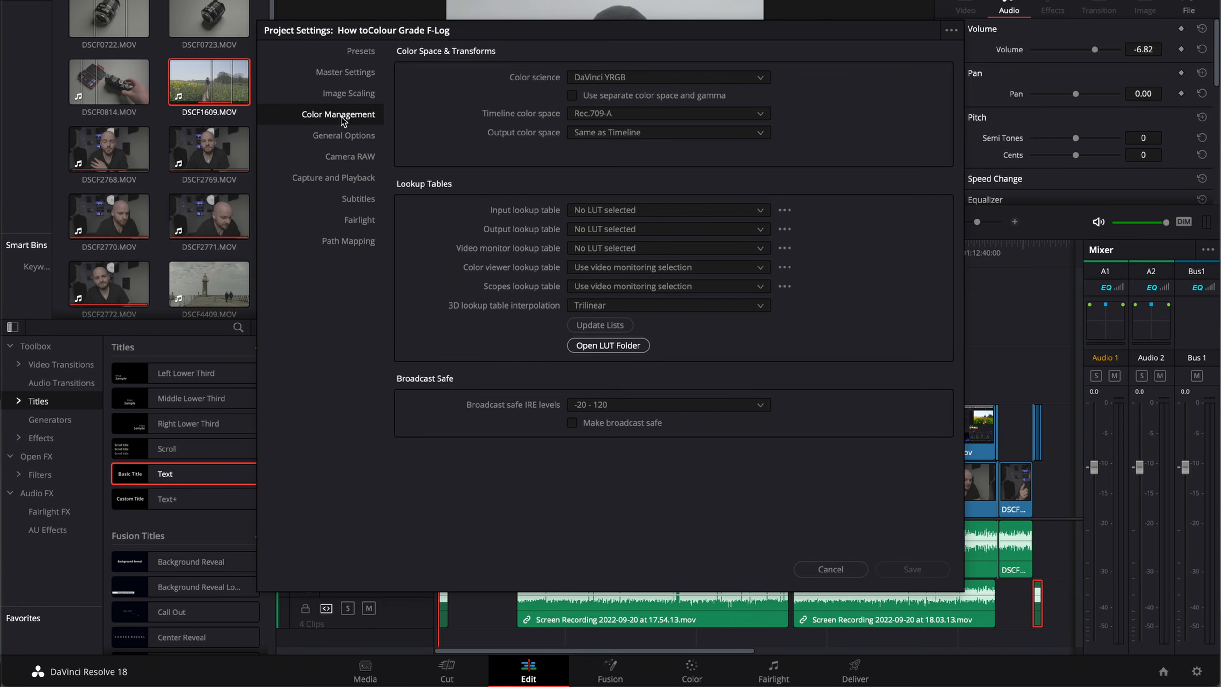
{"action": "left_click", "coordinate": [629, 115]}
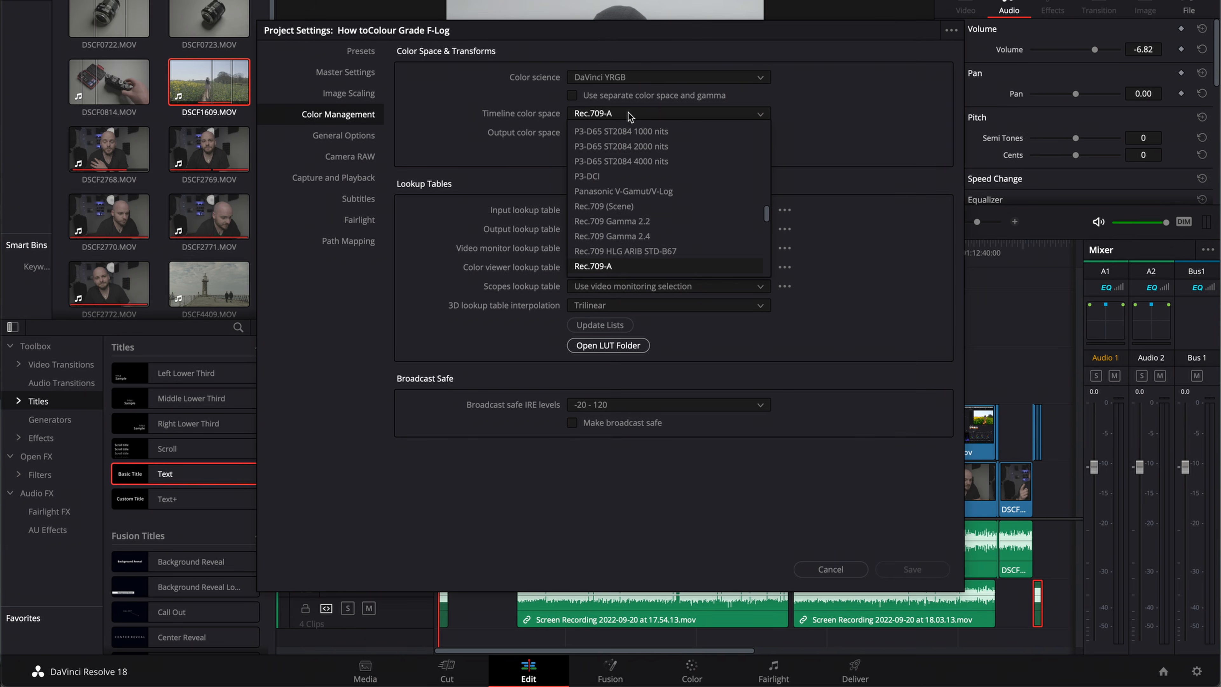
{"action": "scroll", "coordinate": [633, 152], "scroll_direction": "down", "scroll_amount": 3}
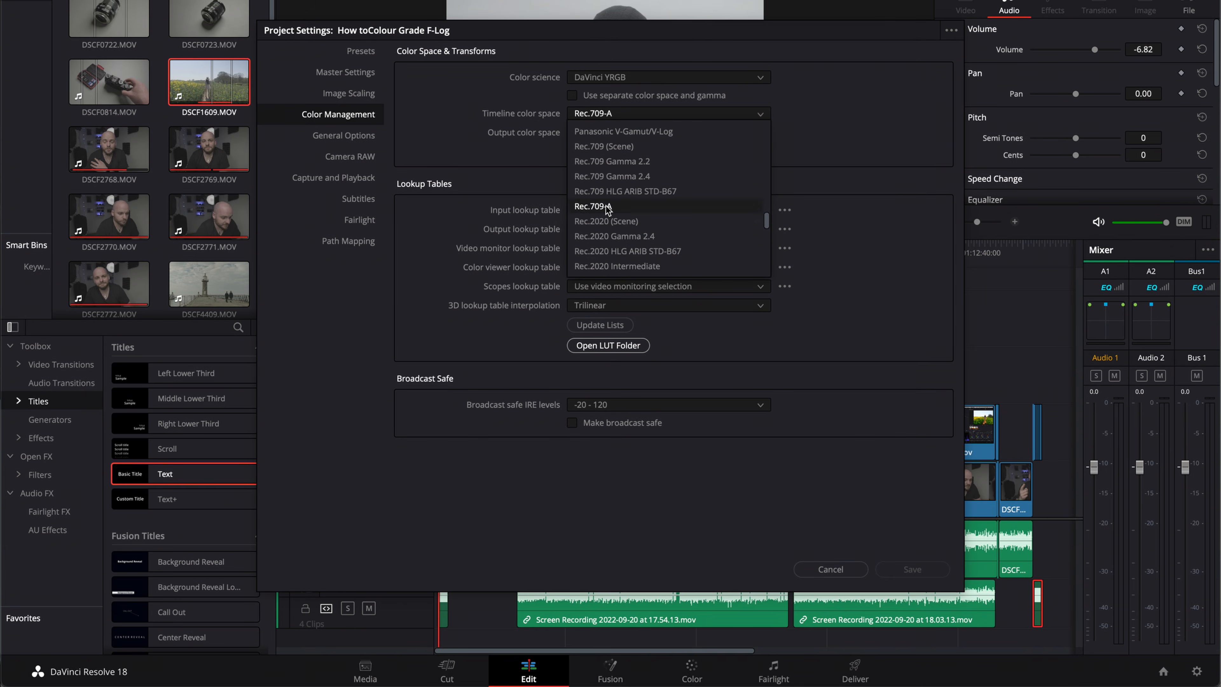
{"action": "left_click", "coordinate": [607, 207]}
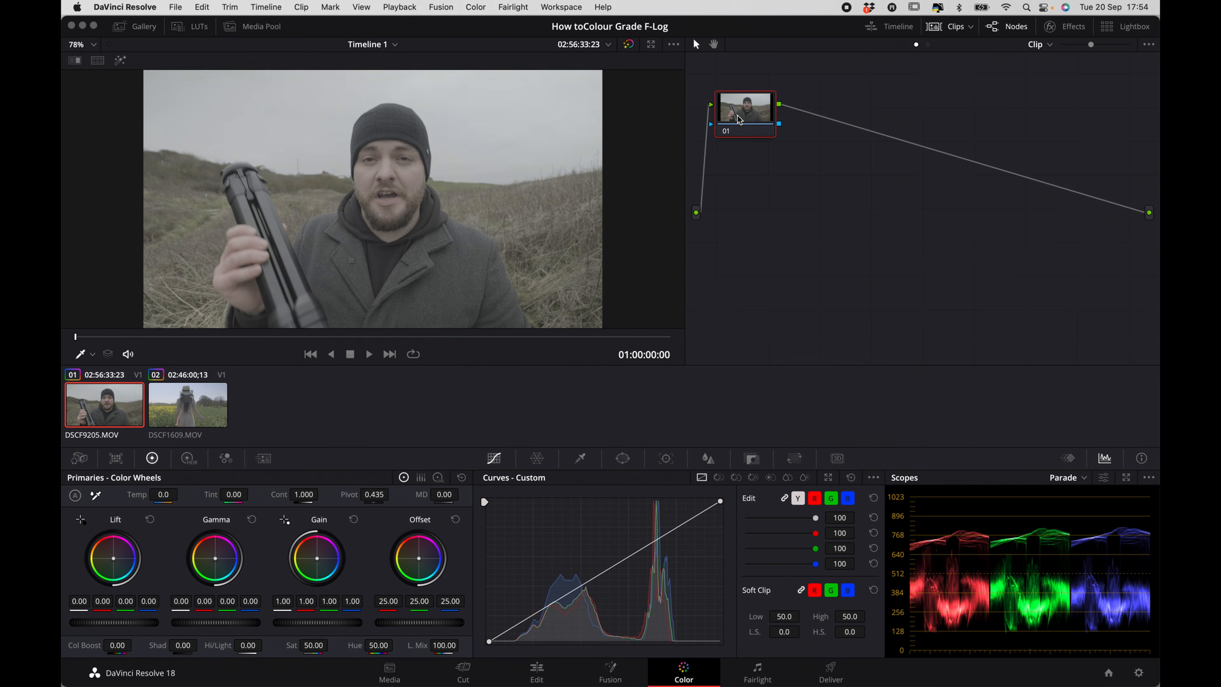
Add two serial nodes after node 01 and label node 01 "LUT".
{"action": "key", "text": "alt+s"}
{"action": "key", "text": "alt+s"}
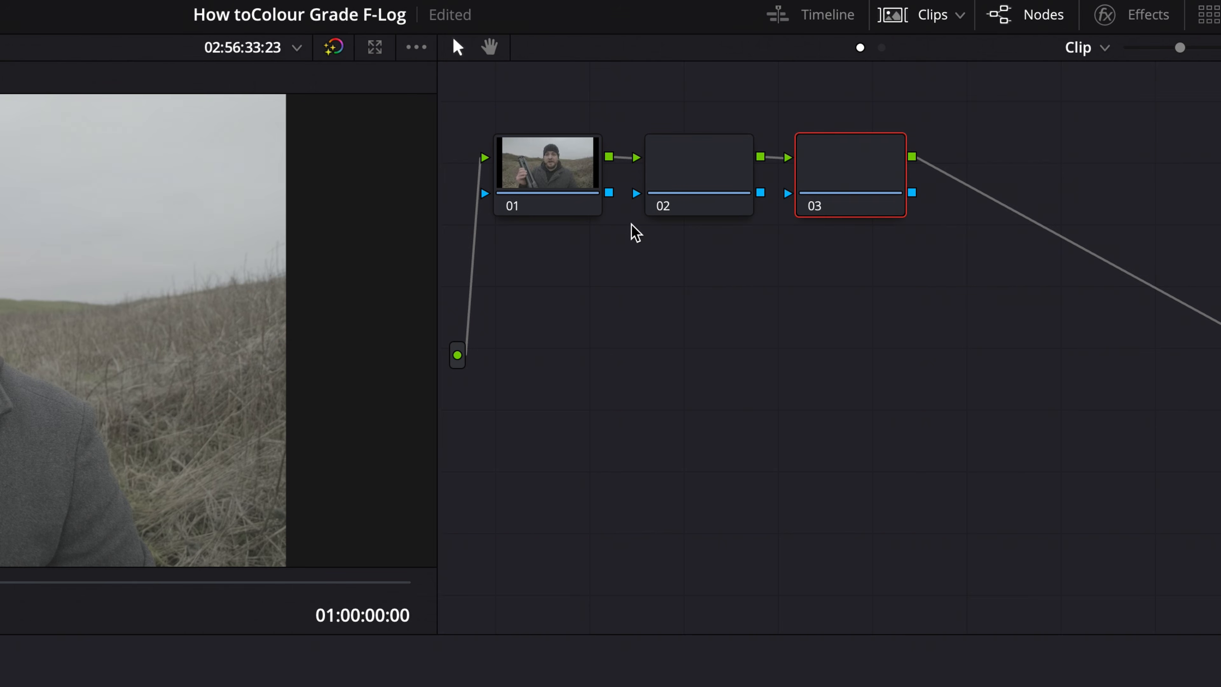
{"action": "left_click", "coordinate": [538, 200]}
{"action": "right_click", "coordinate": [542, 182]}
{"action": "left_click", "coordinate": [623, 233]}
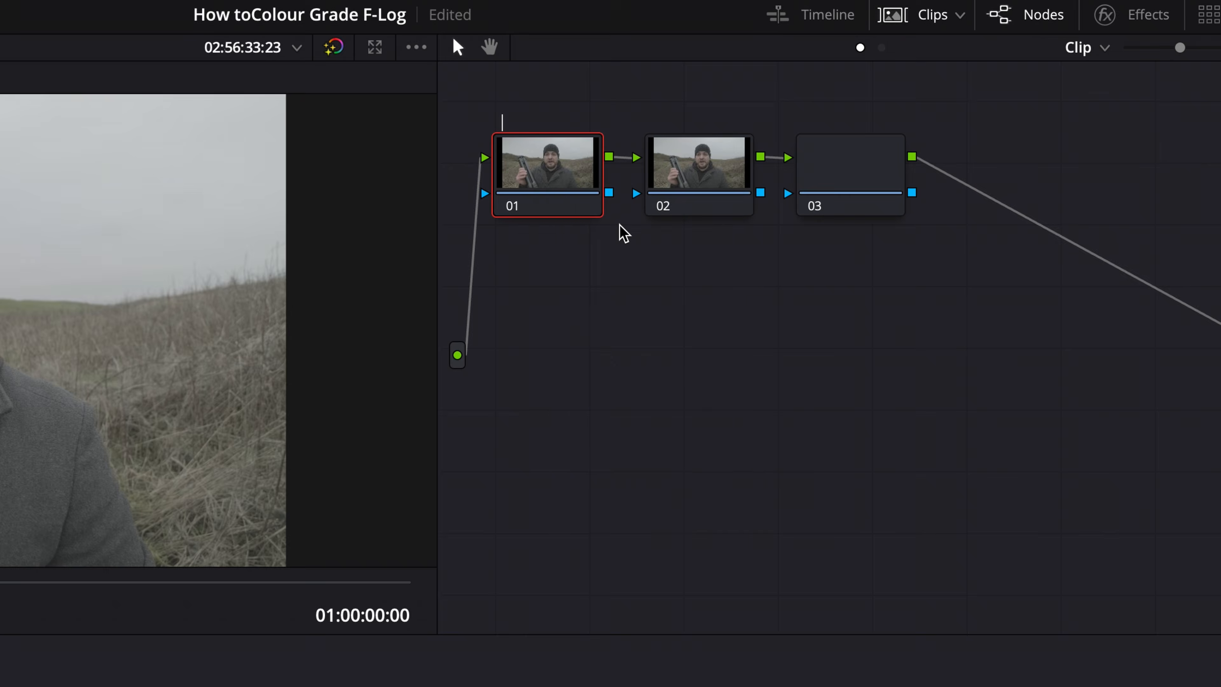
{"action": "type", "text": "LUT"}
{"action": "key", "text": "Return"}
Label node 02 "Expo" and node 03 "Sat/con".
{"action": "left_click", "coordinate": [688, 172]}
{"action": "right_click", "coordinate": [689, 171]}
{"action": "left_click", "coordinate": [716, 212]}
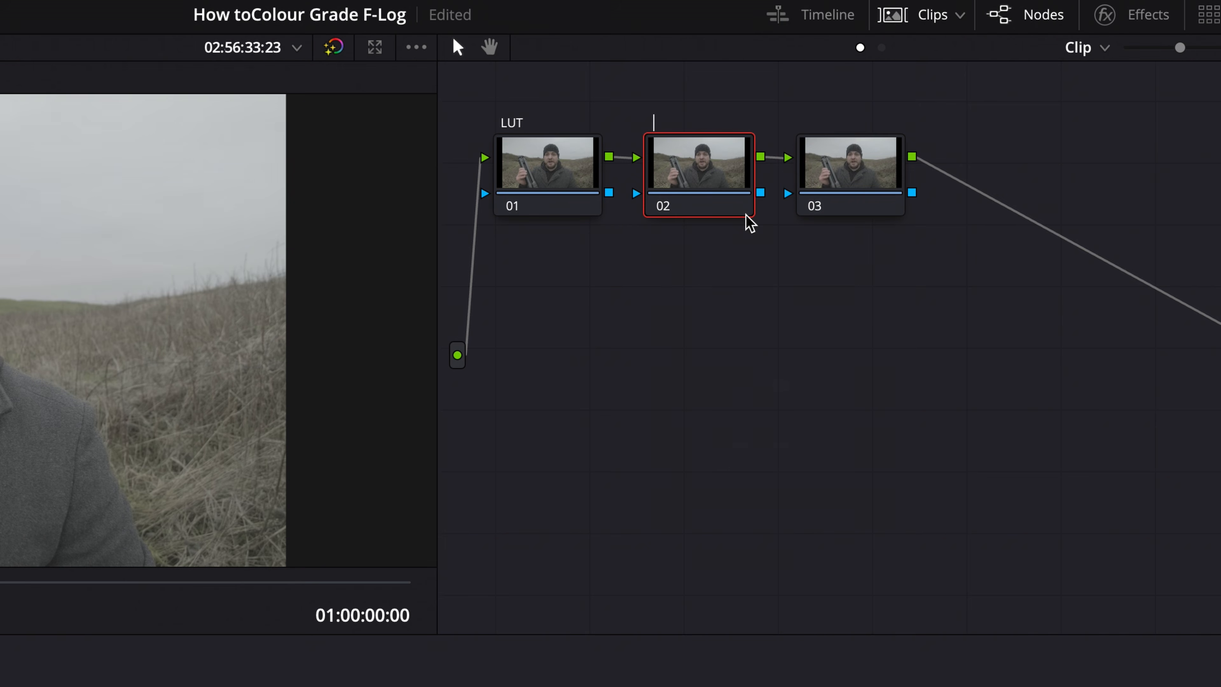
{"action": "type", "text": "Expo"}
{"action": "key", "text": "Return"}
{"action": "left_click", "coordinate": [864, 192]}
{"action": "right_click", "coordinate": [864, 193]}
{"action": "left_click", "coordinate": [928, 230]}
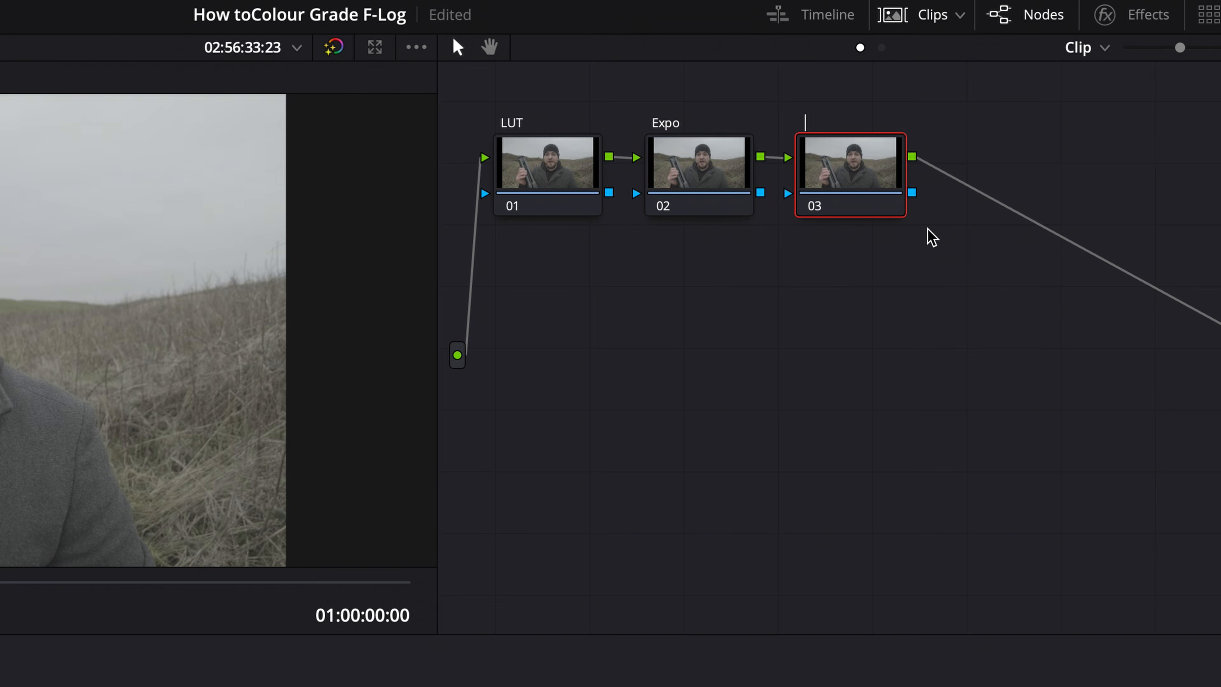
{"action": "type", "text": "Sat/con"}
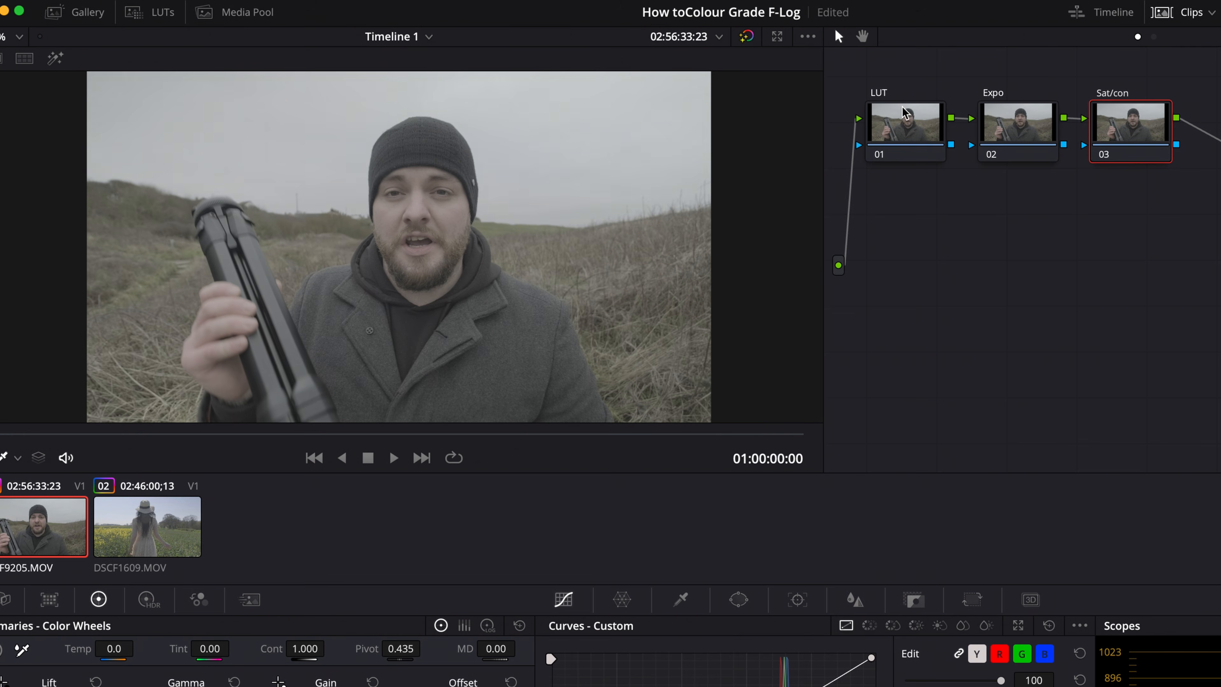
Apply XT4_FLog_FGamut_to_FLog_BT.709_33grid_V.1.00 from the X-T4 LUTs to the LUT node and check the clip full screen.
{"action": "left_click", "coordinate": [906, 113]}
{"action": "left_click", "coordinate": [147, 15]}
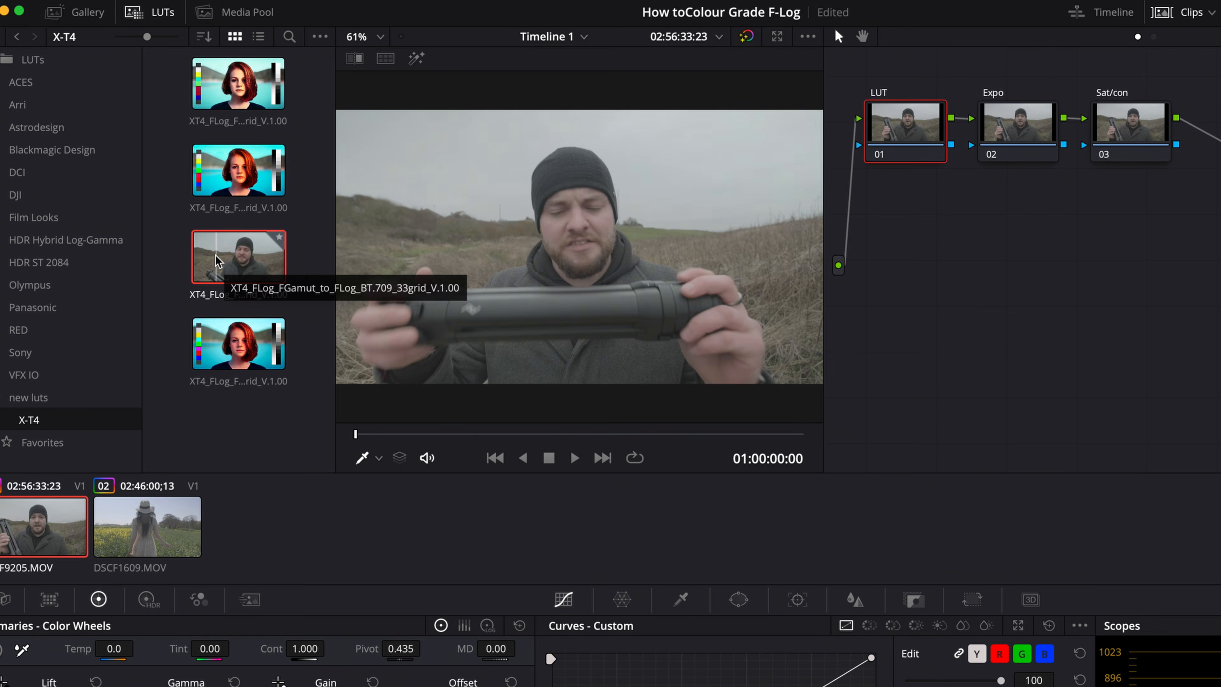
{"action": "right_click", "coordinate": [241, 260]}
{"action": "left_click", "coordinate": [287, 267]}
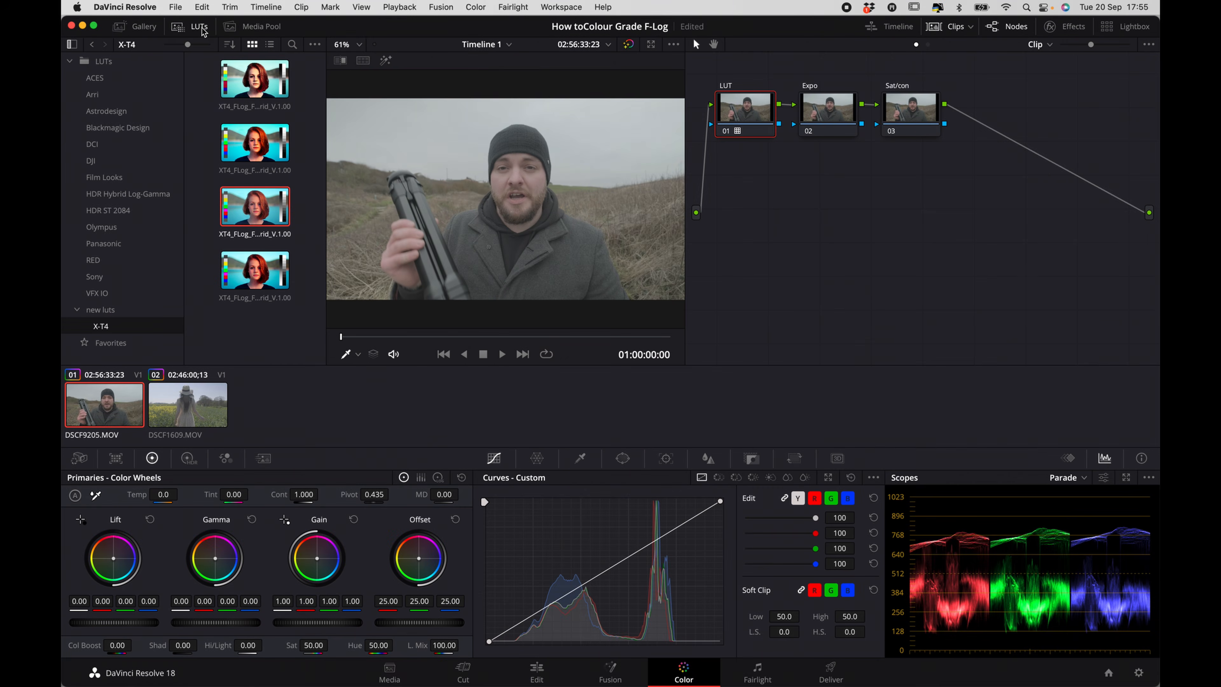
{"action": "left_click", "coordinate": [199, 27]}
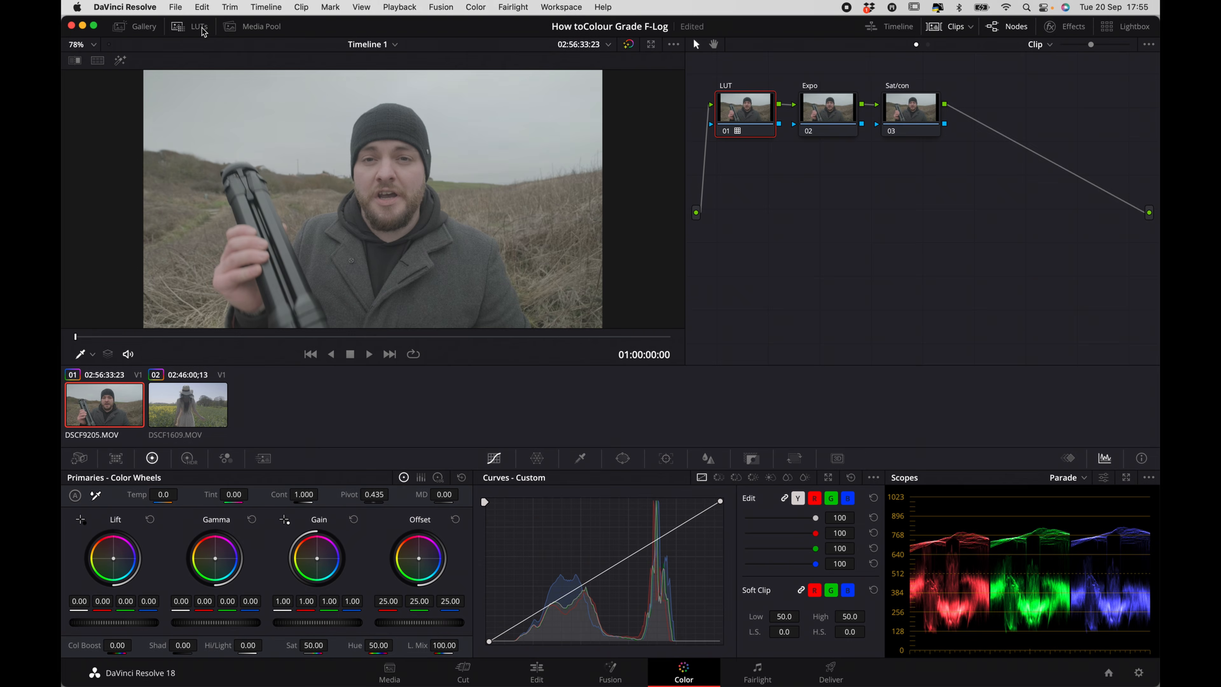
{"action": "key", "text": "super+f"}
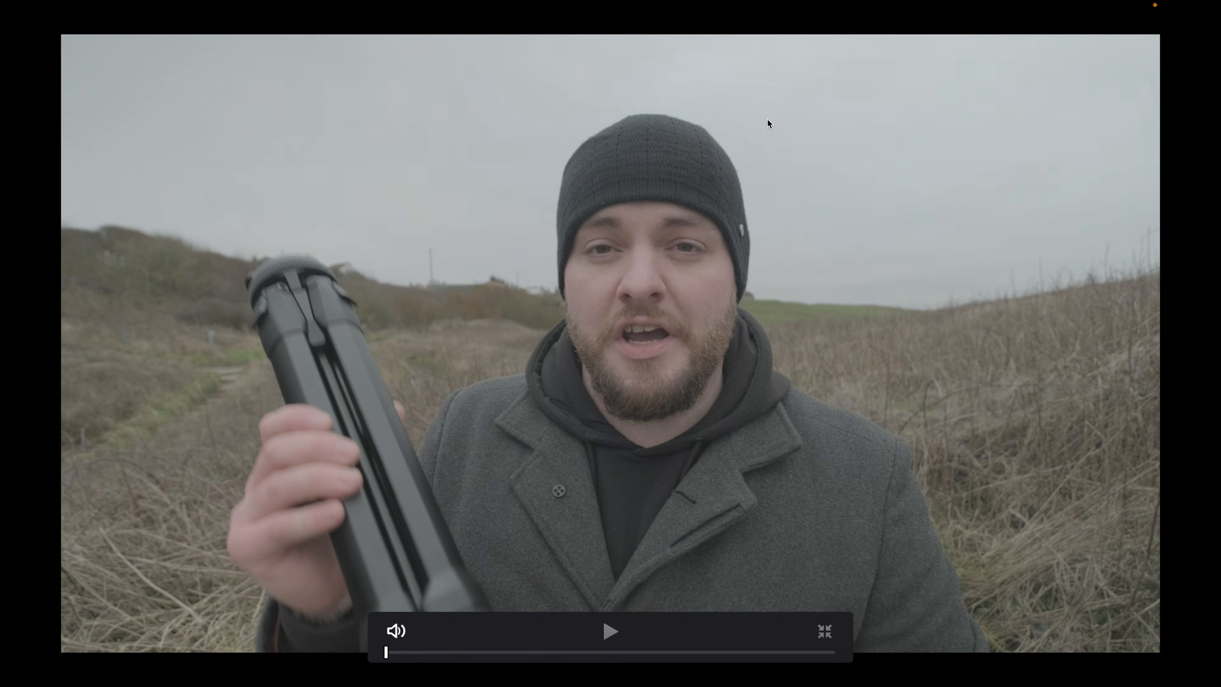
{"action": "key", "text": "super+f"}
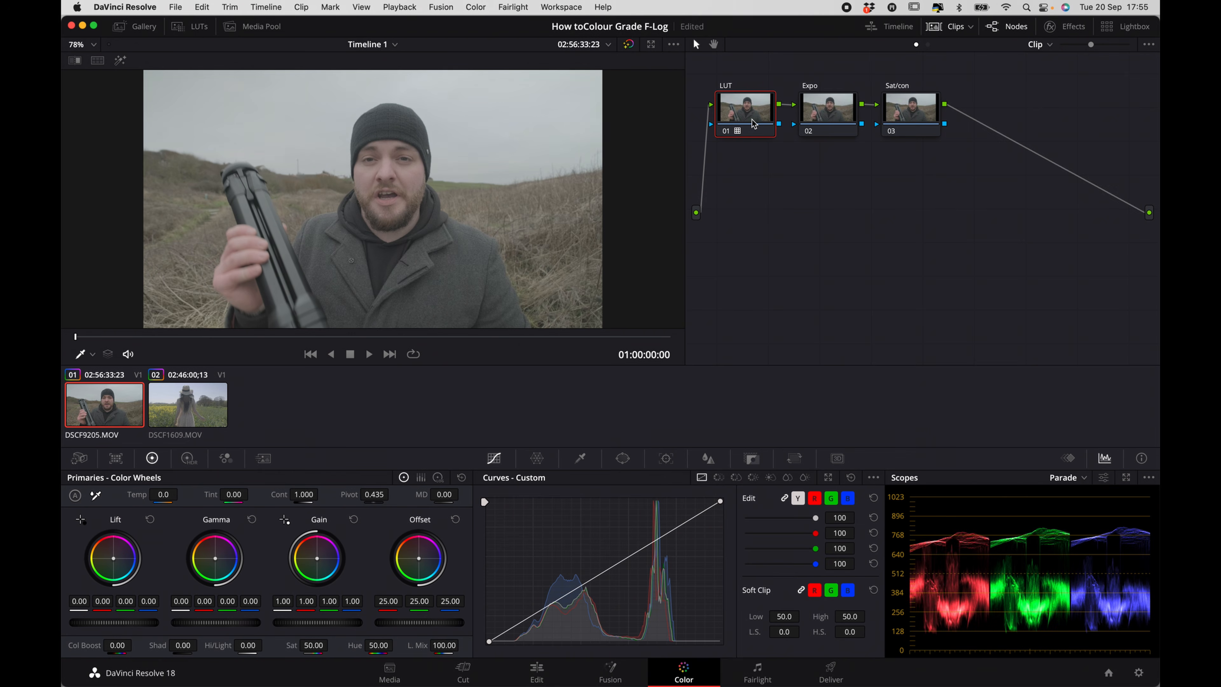
{"action": "key", "text": "super+f"}
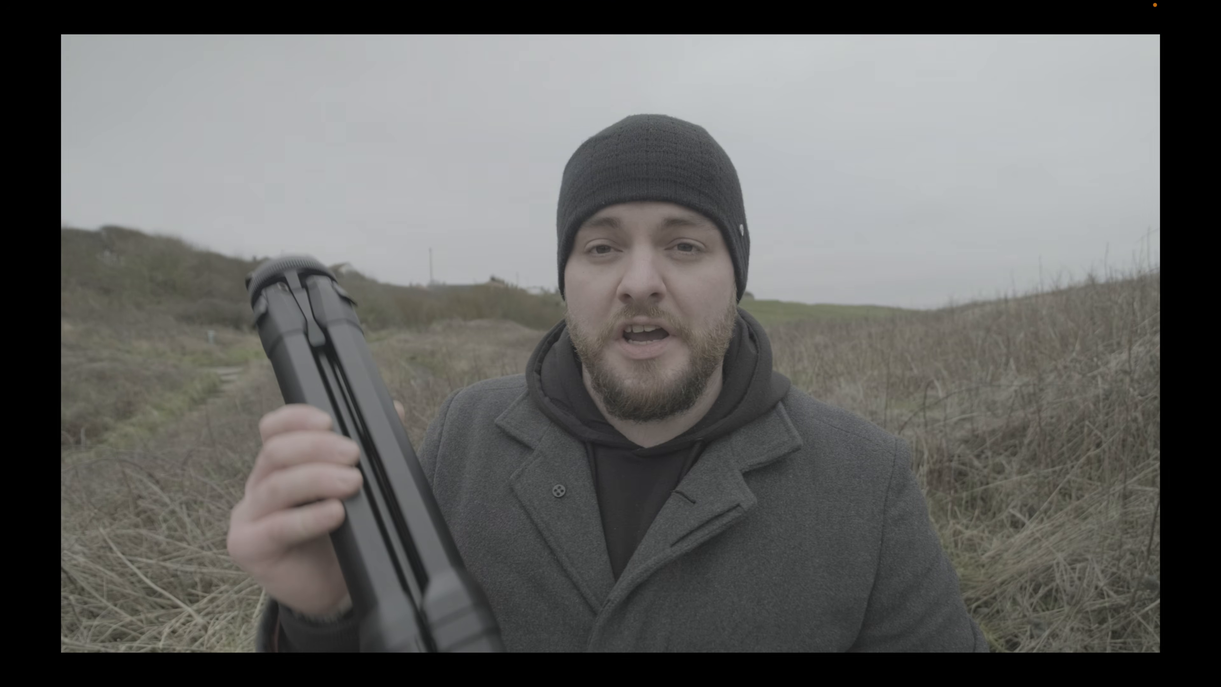
{"action": "key", "text": "super+f"}
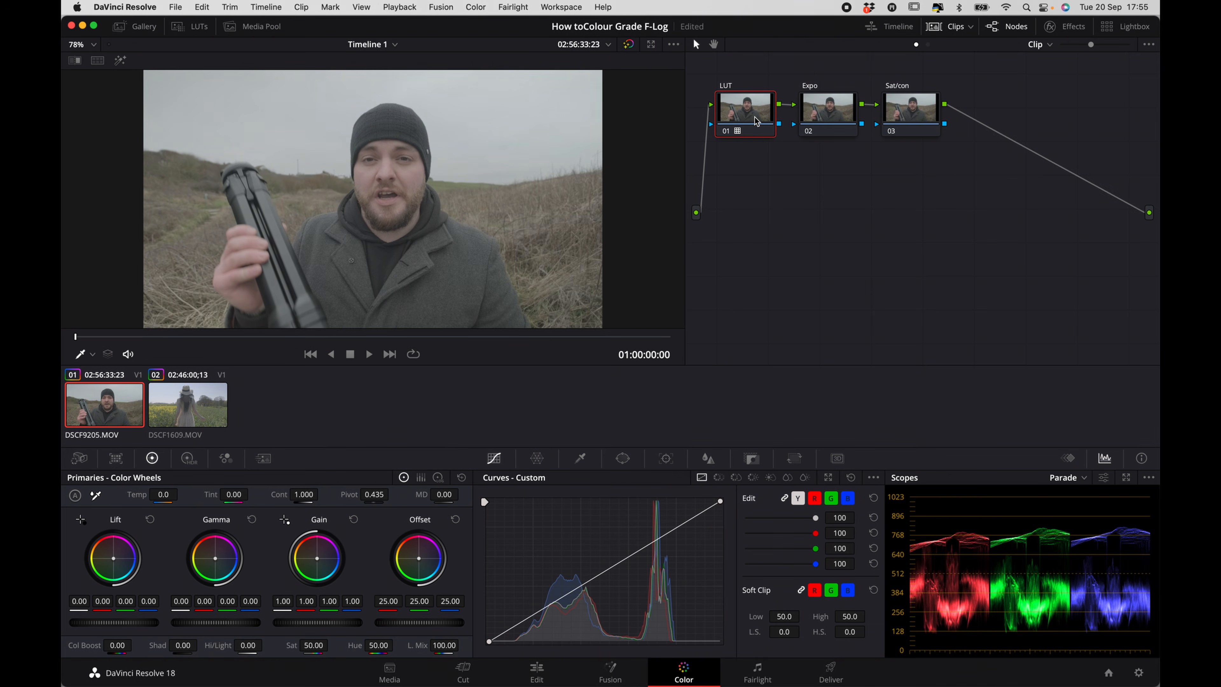
Set the contrast to 1.336 and the saturation to 100 on the Sat/con node.
{"action": "left_click", "coordinate": [915, 118]}
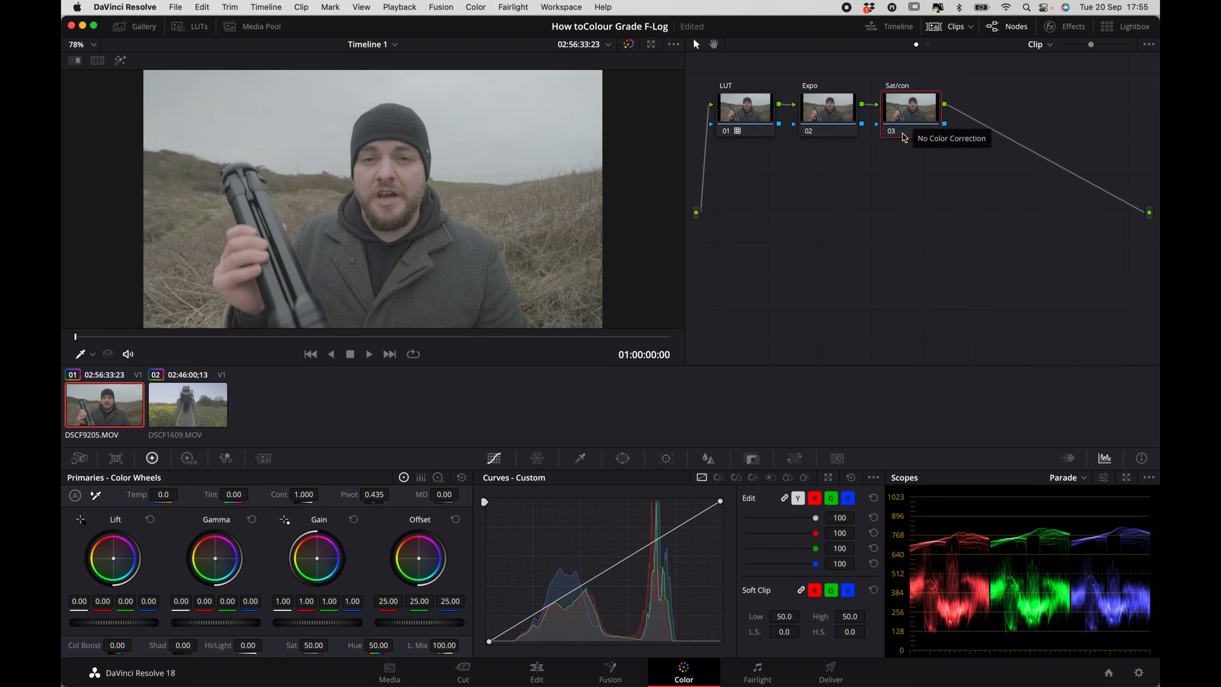
{"action": "left_click_drag", "start_coordinate": [297, 494], "coordinate": [370, 493]}
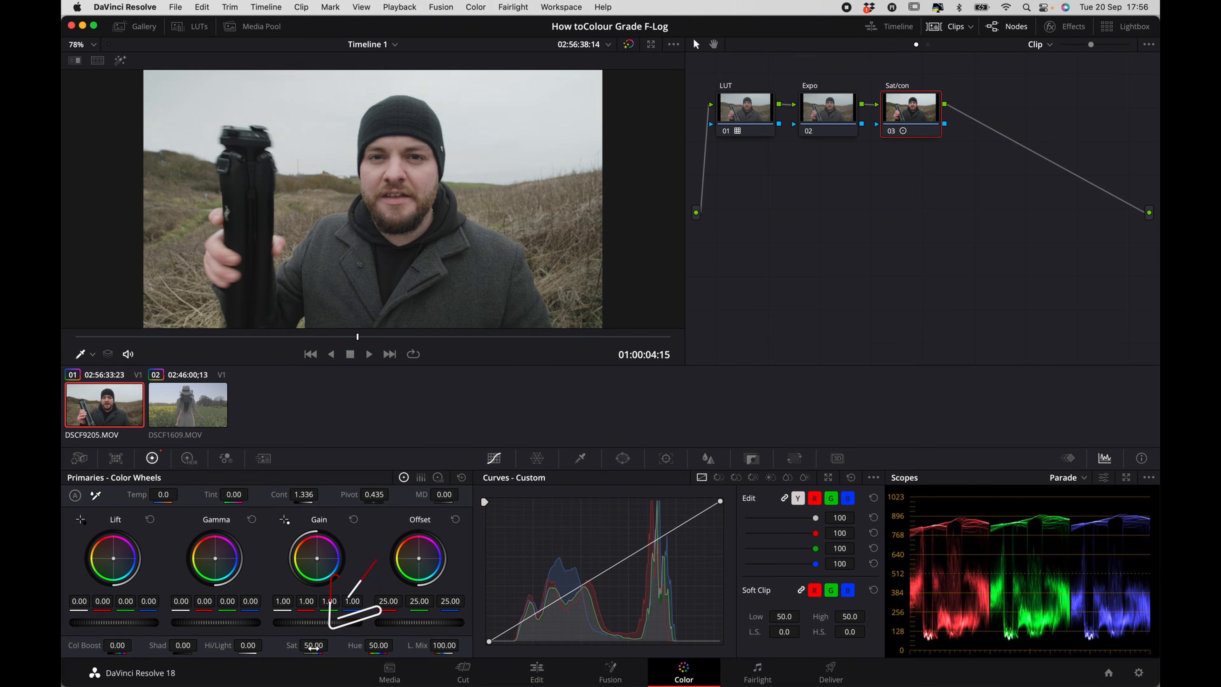
{"action": "left_click_drag", "start_coordinate": [312, 645], "coordinate": [331, 645]}
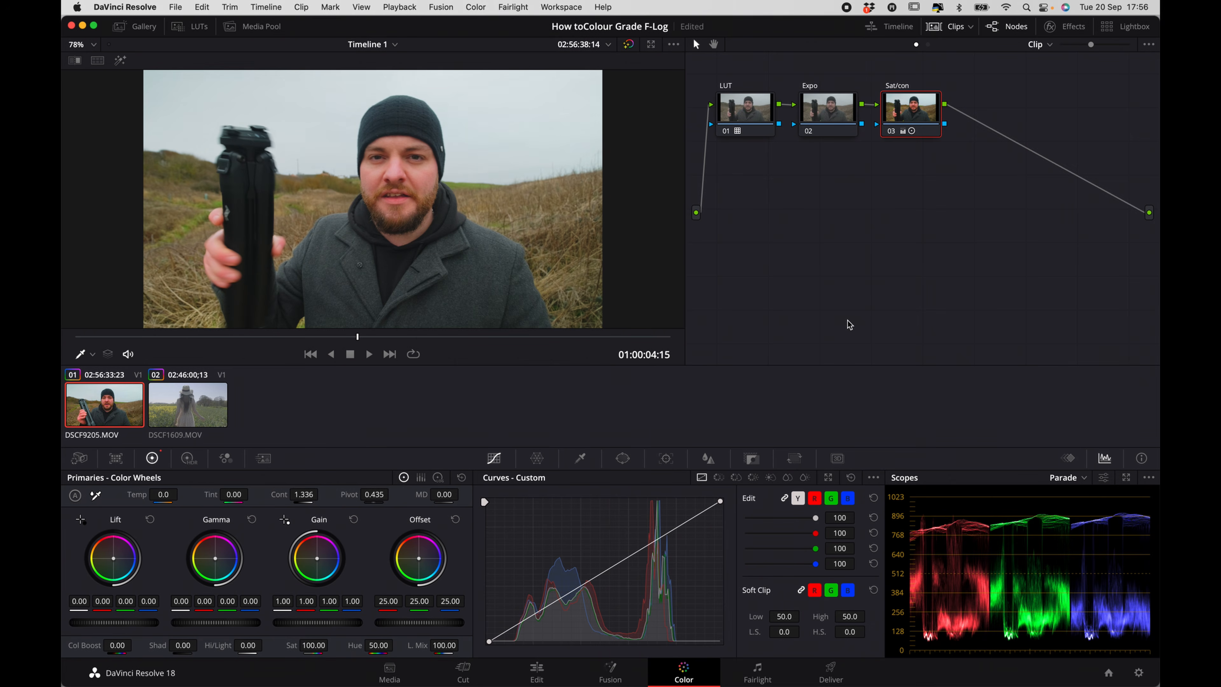
Select the Expo node and examine the clip's exposure in an enlarged parade scope and in the full-screen image.
{"action": "left_click", "coordinate": [833, 120]}
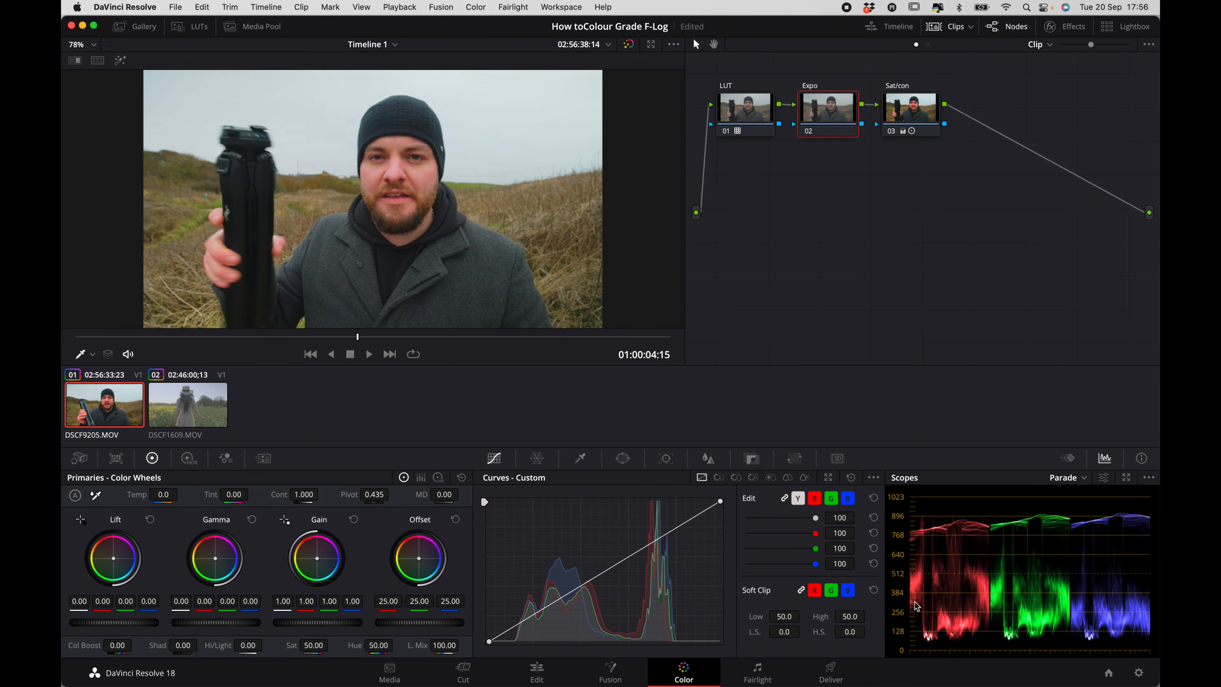
{"action": "left_click", "coordinate": [1126, 478]}
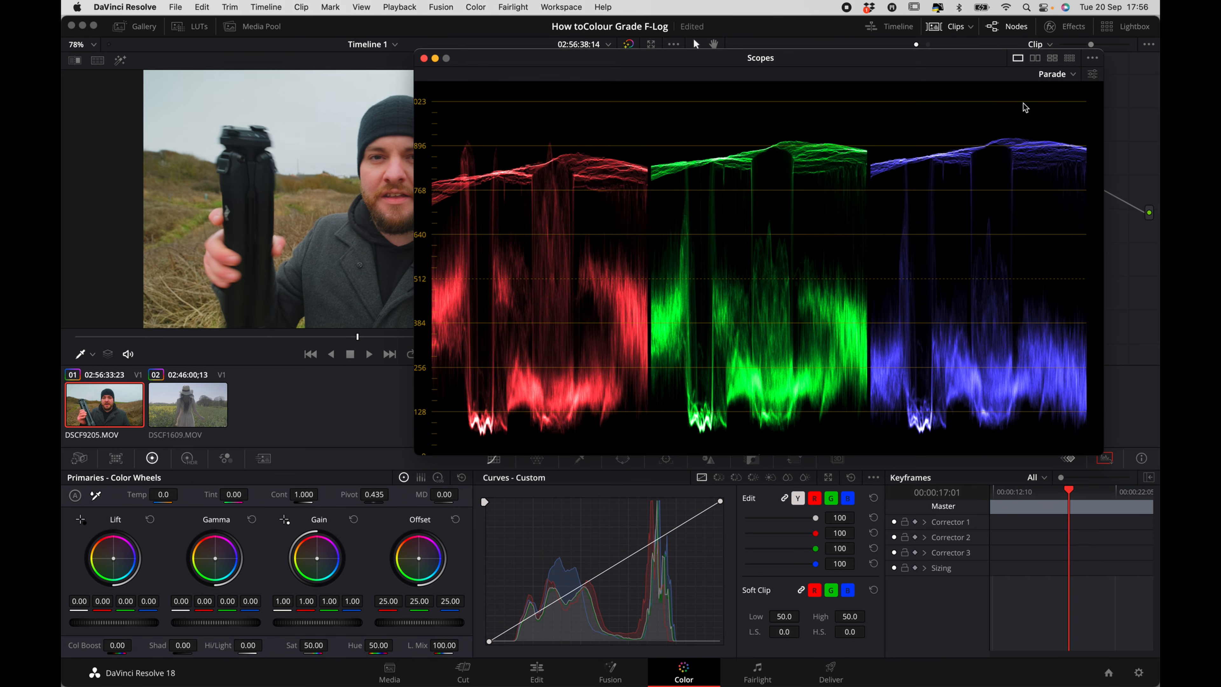
{"action": "scroll", "coordinate": [625, 313], "scroll_direction": "down", "scroll_amount": 3}
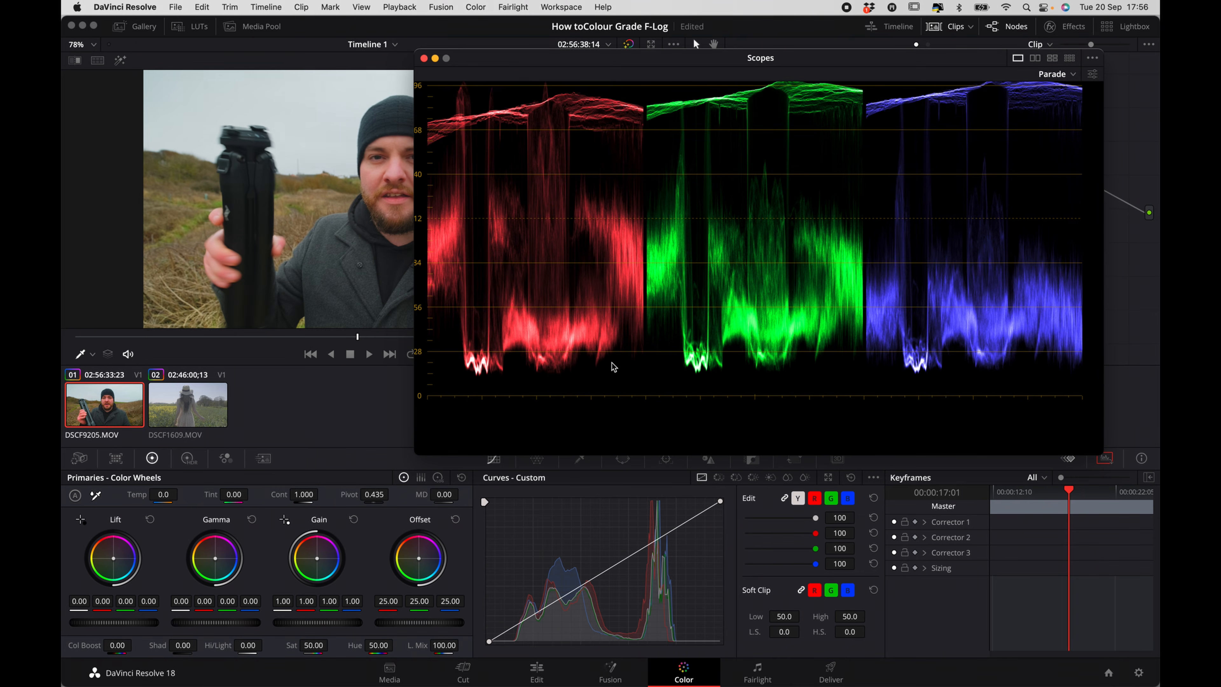
{"action": "scroll", "coordinate": [714, 307], "scroll_direction": "up", "scroll_amount": 2}
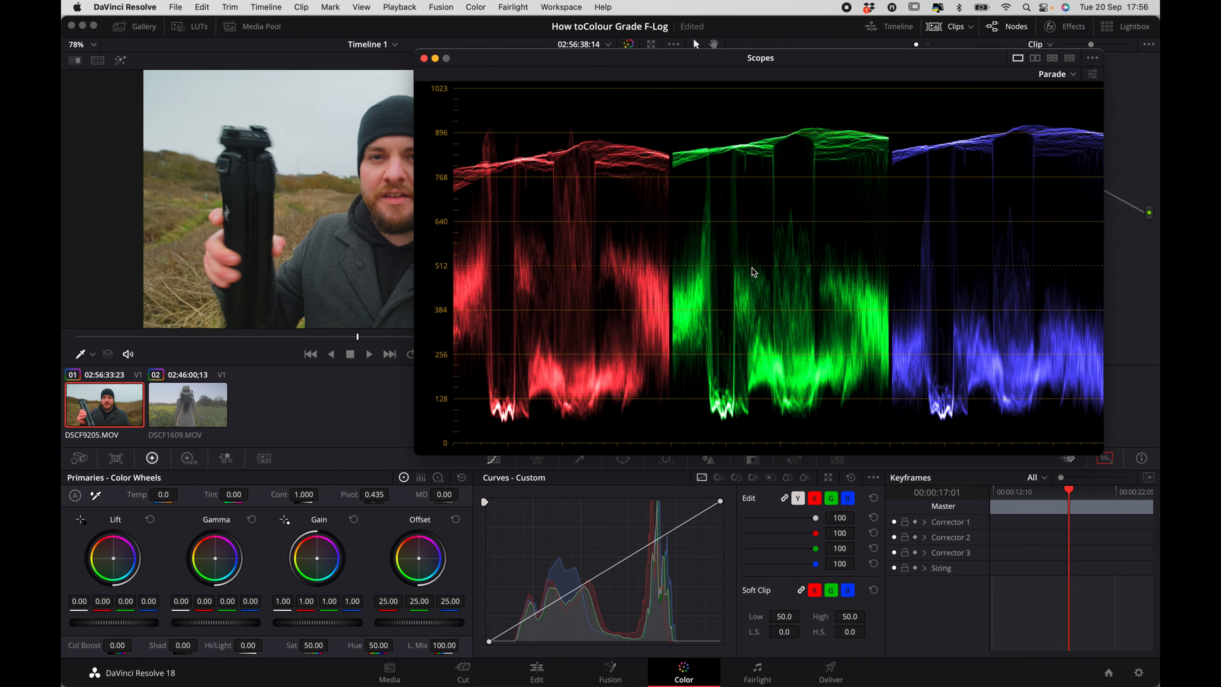
{"action": "scroll", "coordinate": [644, 207], "scroll_direction": "down", "scroll_amount": 1}
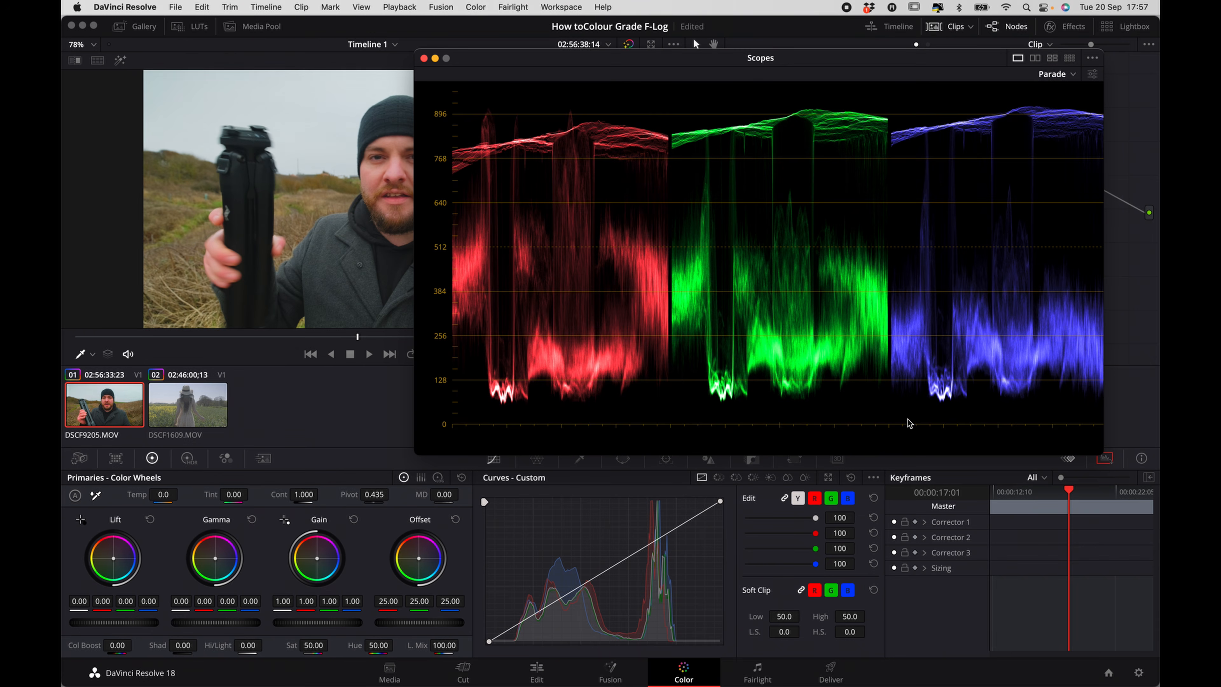
{"action": "left_click", "coordinate": [424, 59]}
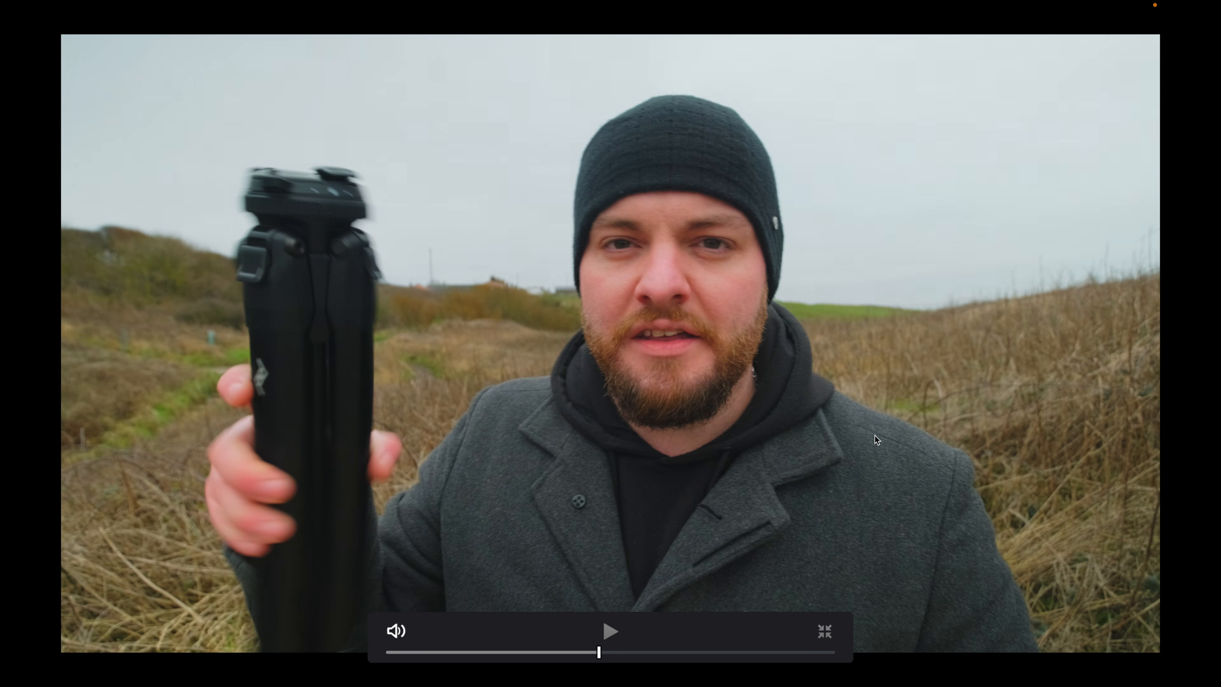
{"action": "key", "text": "Escape"}
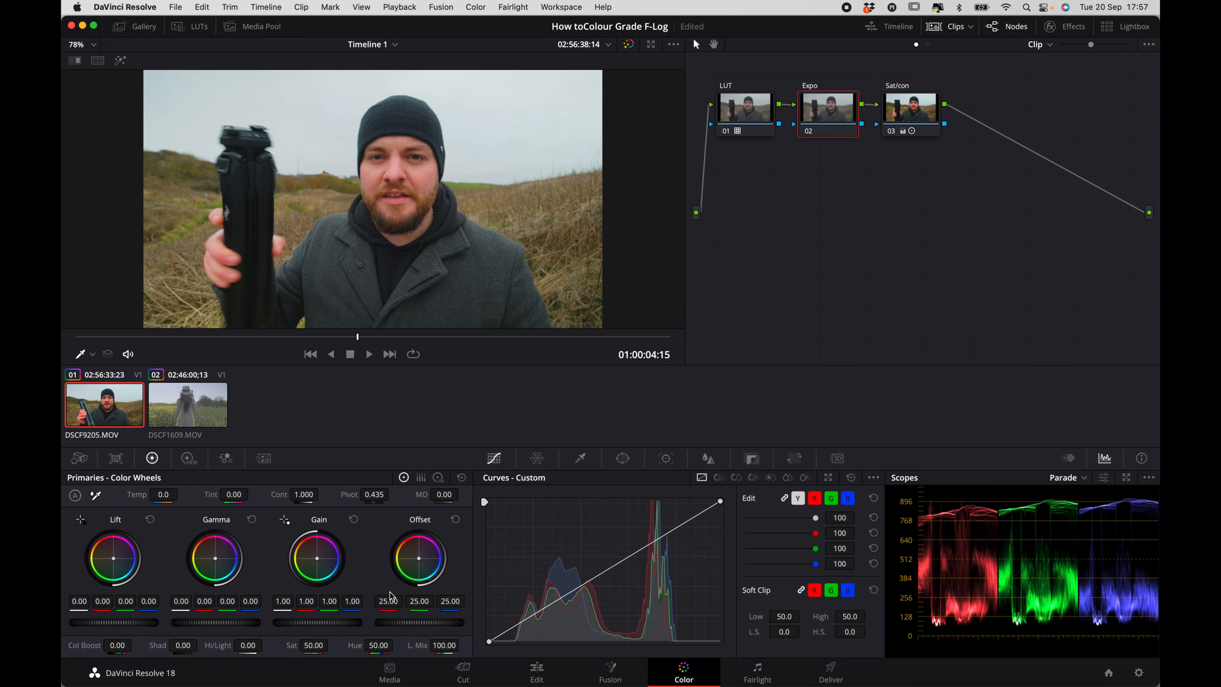
Lower the Lift to -0.02 and raise the Gain to 1.09 on the Expo node.
{"action": "left_click_drag", "start_coordinate": [143, 622], "coordinate": [127, 623]}
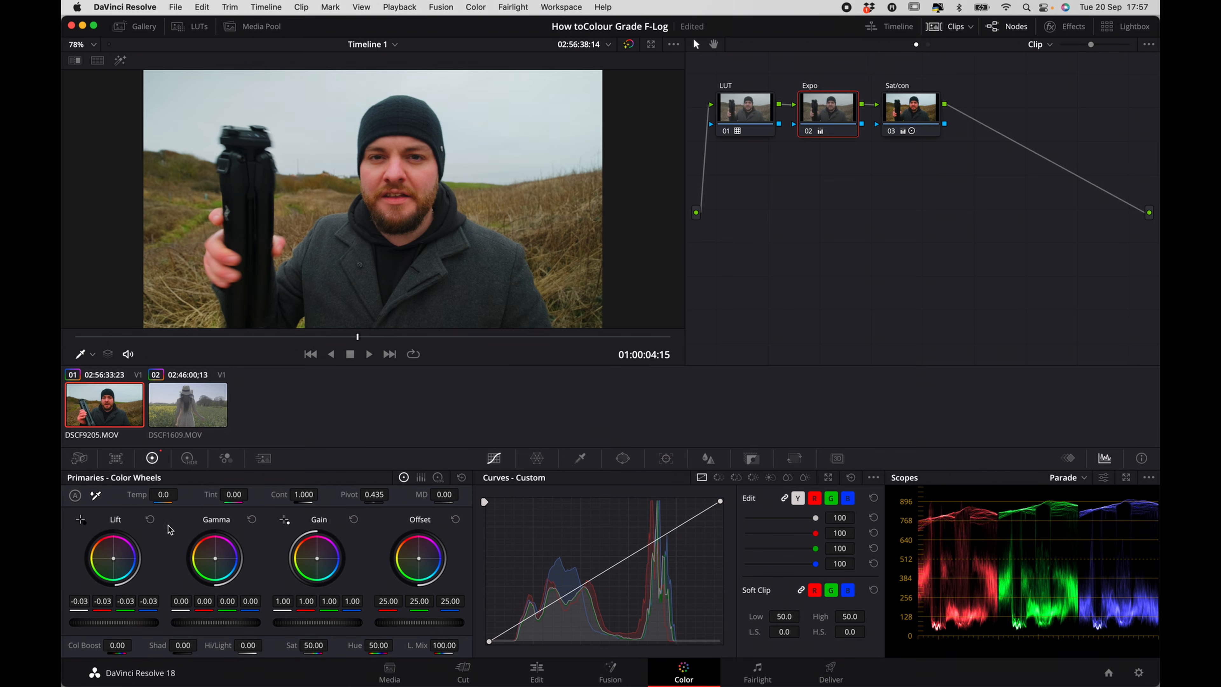
{"action": "left_click_drag", "start_coordinate": [105, 626], "coordinate": [114, 627]}
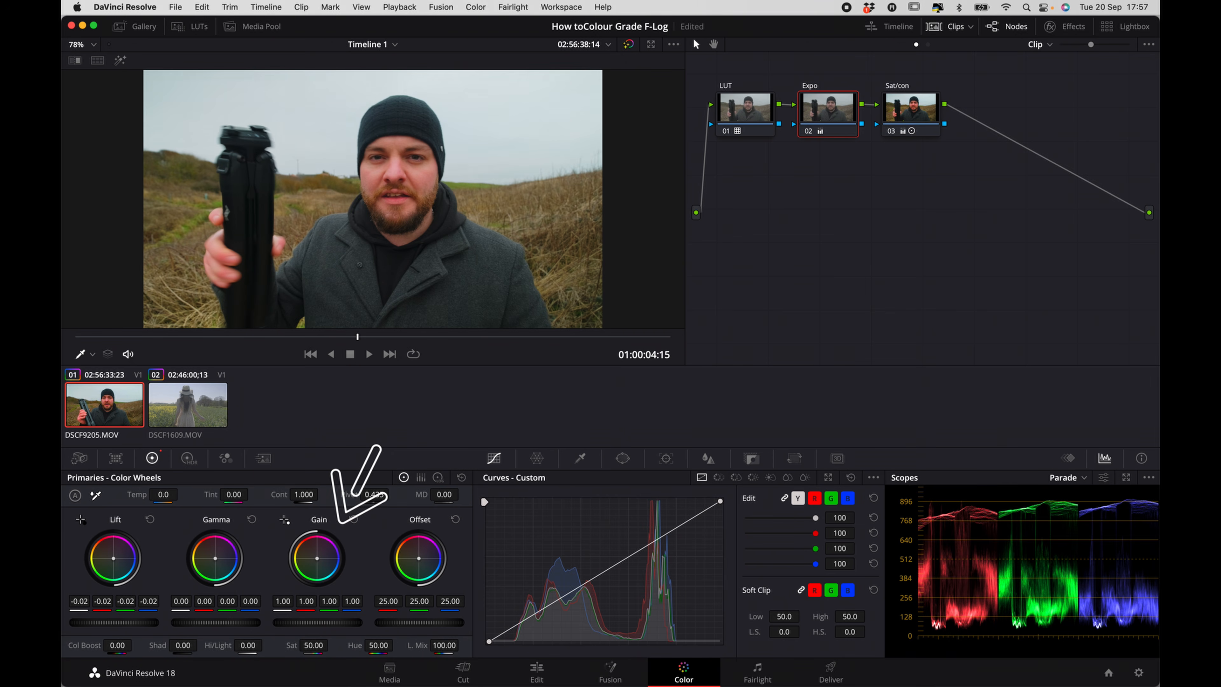
{"action": "left_click_drag", "start_coordinate": [331, 622], "coordinate": [352, 625]}
{"action": "scroll", "coordinate": [941, 534], "scroll_direction": "up", "scroll_amount": 2}
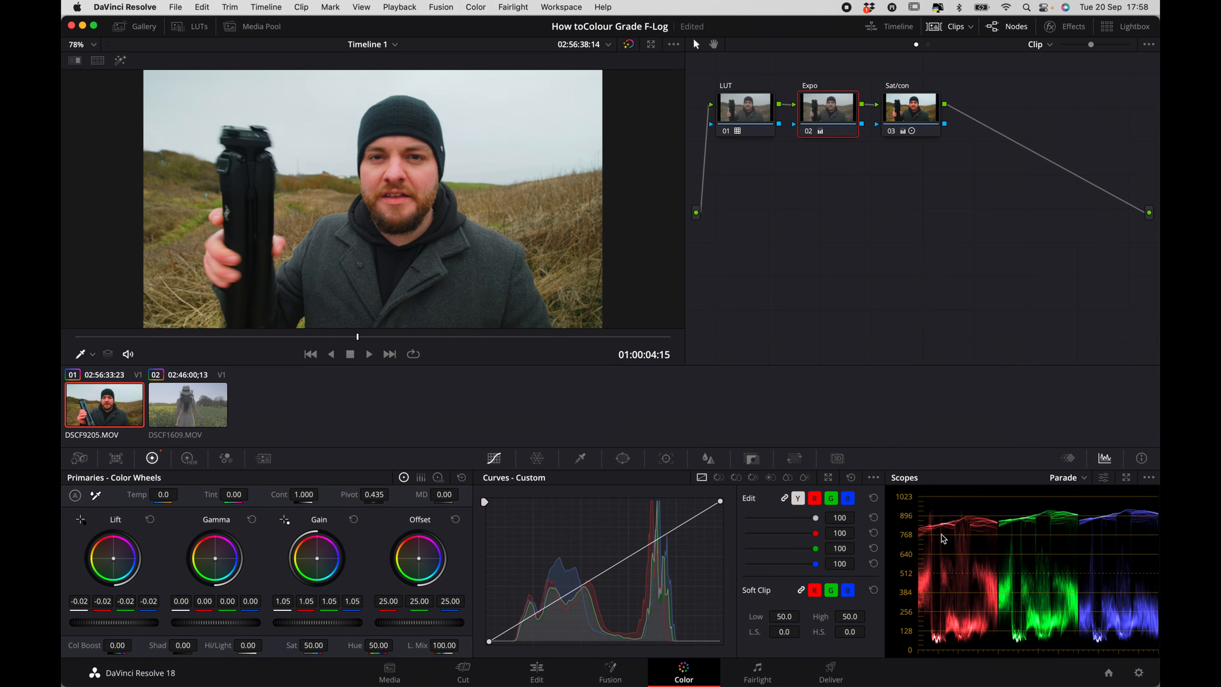
{"action": "left_click_drag", "start_coordinate": [358, 622], "coordinate": [365, 623]}
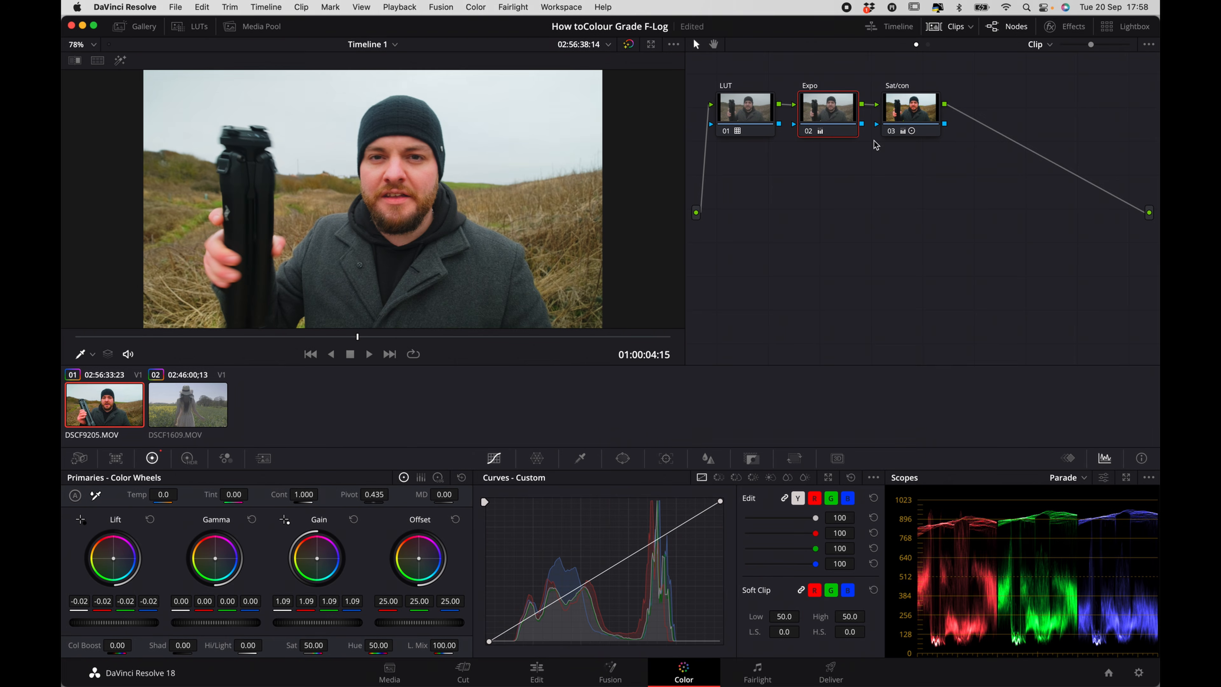
Add shadow, highlight and midtone points to the Sat/con node's custom curve, raising the highlights and midtones slightly.
{"action": "left_click", "coordinate": [910, 115]}
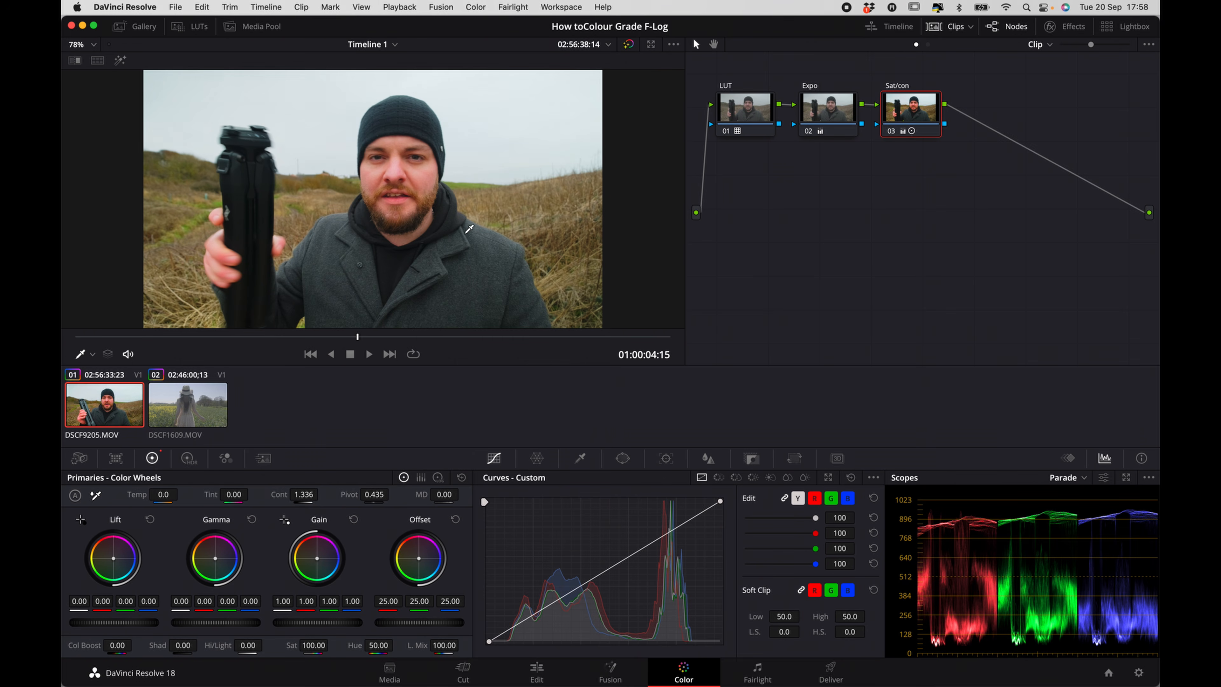
{"action": "key", "text": "super+f"}
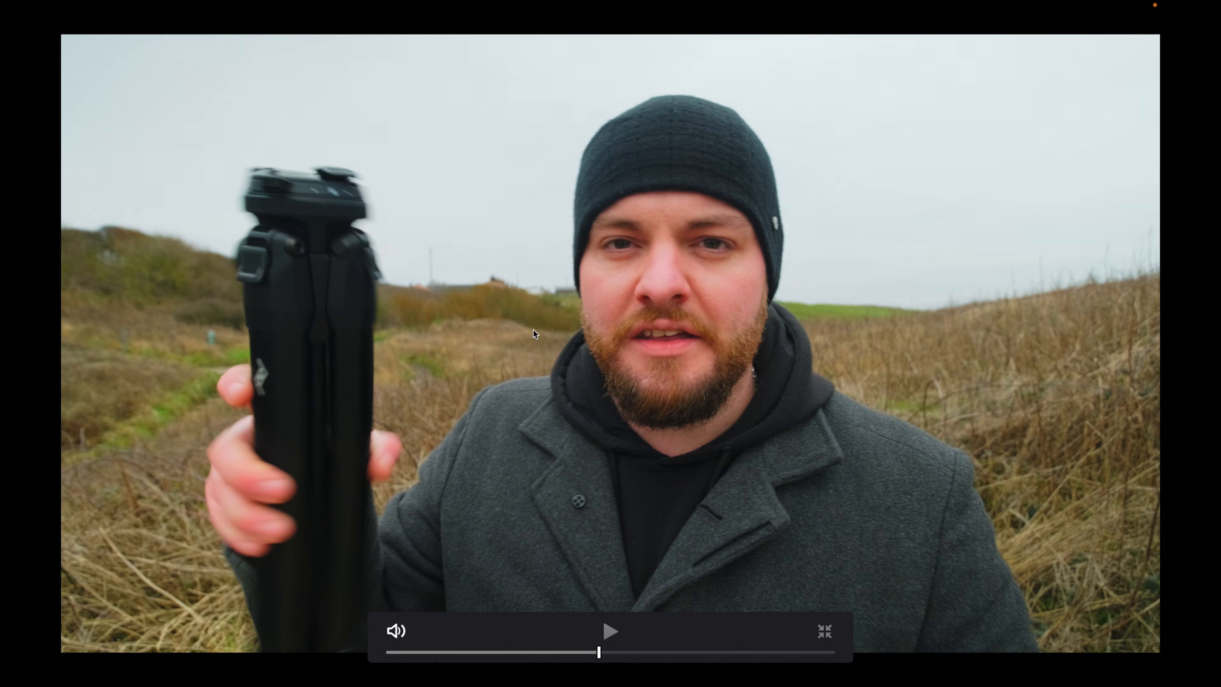
{"action": "key", "text": "super+f"}
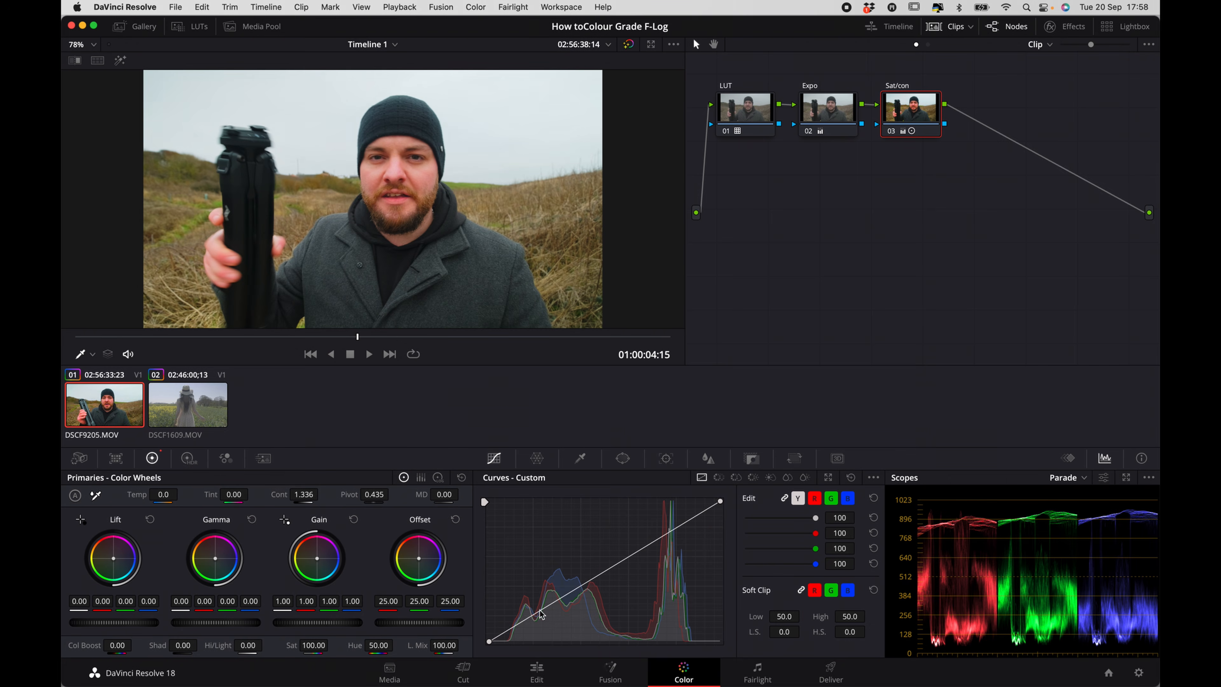
{"action": "left_click", "coordinate": [510, 633]}
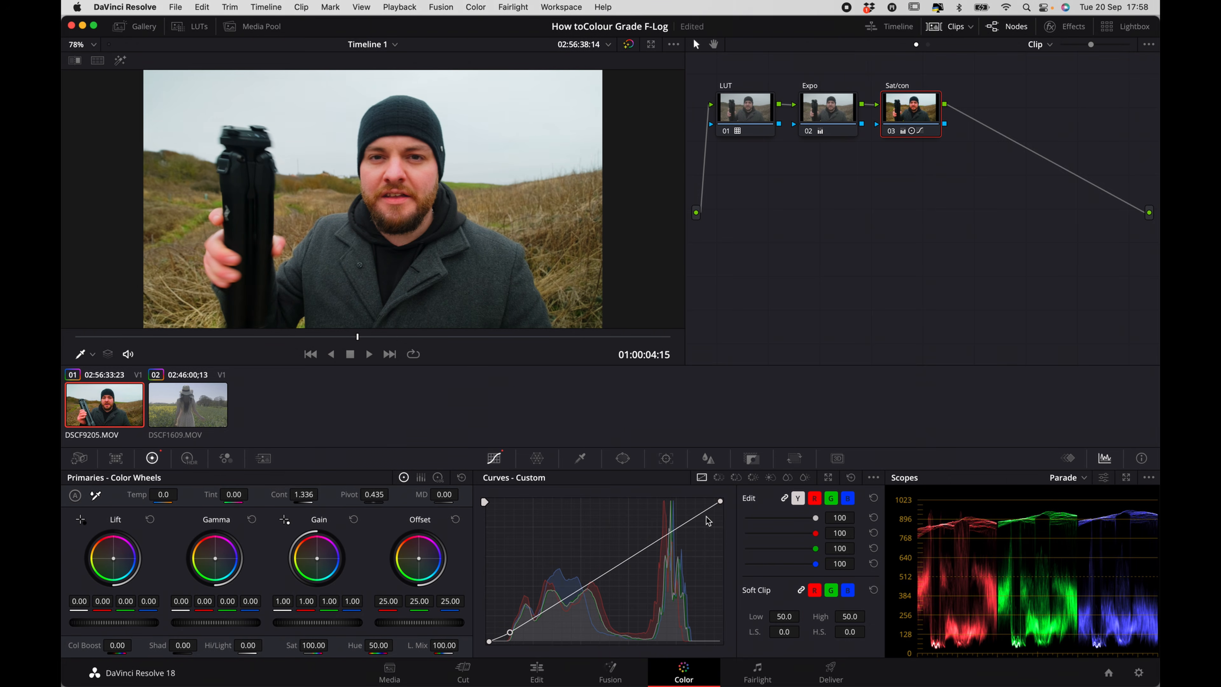
{"action": "left_click_drag", "start_coordinate": [696, 521], "coordinate": [694, 516]}
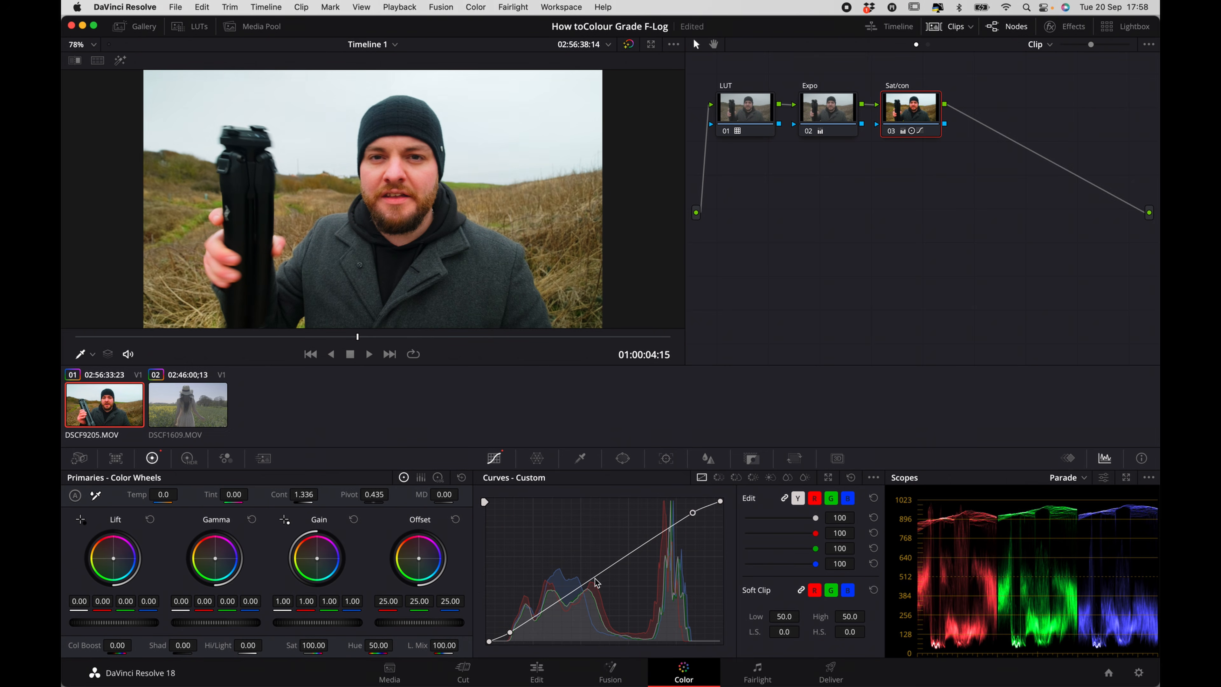
{"action": "left_click_drag", "start_coordinate": [596, 579], "coordinate": [595, 575]}
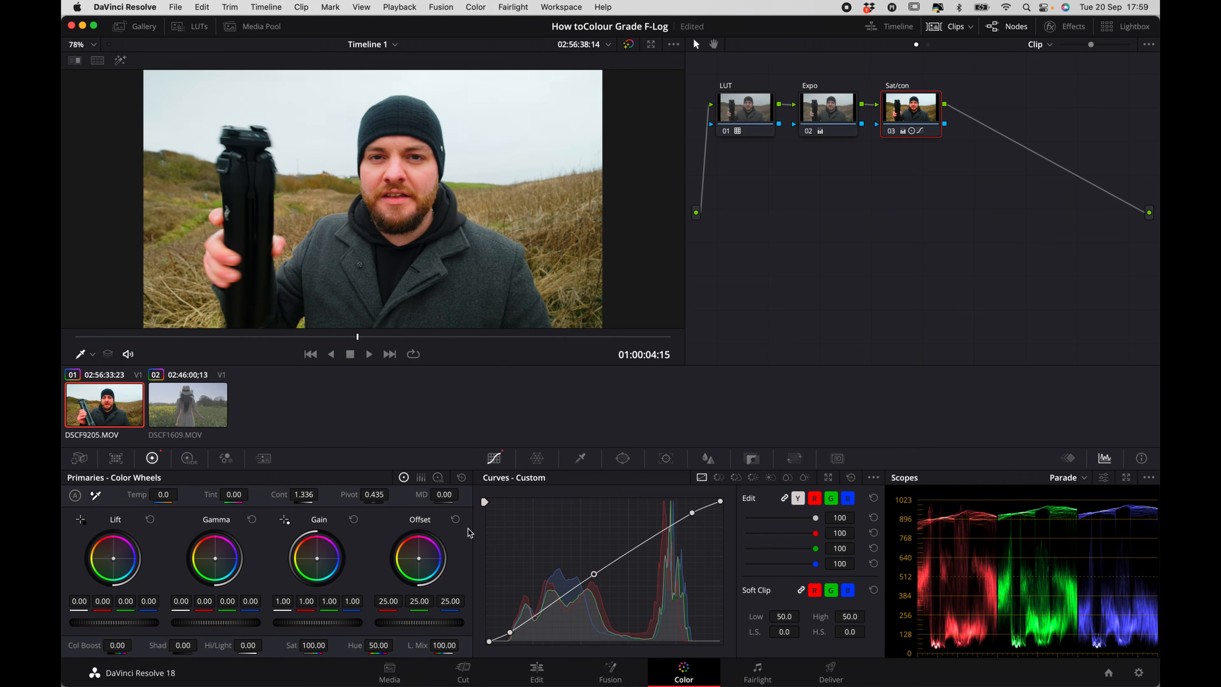
Raise the shadow and highlight points of the Sat/con curve slightly and check the clip full screen.
{"action": "left_click_drag", "start_coordinate": [511, 633], "coordinate": [511, 631]}
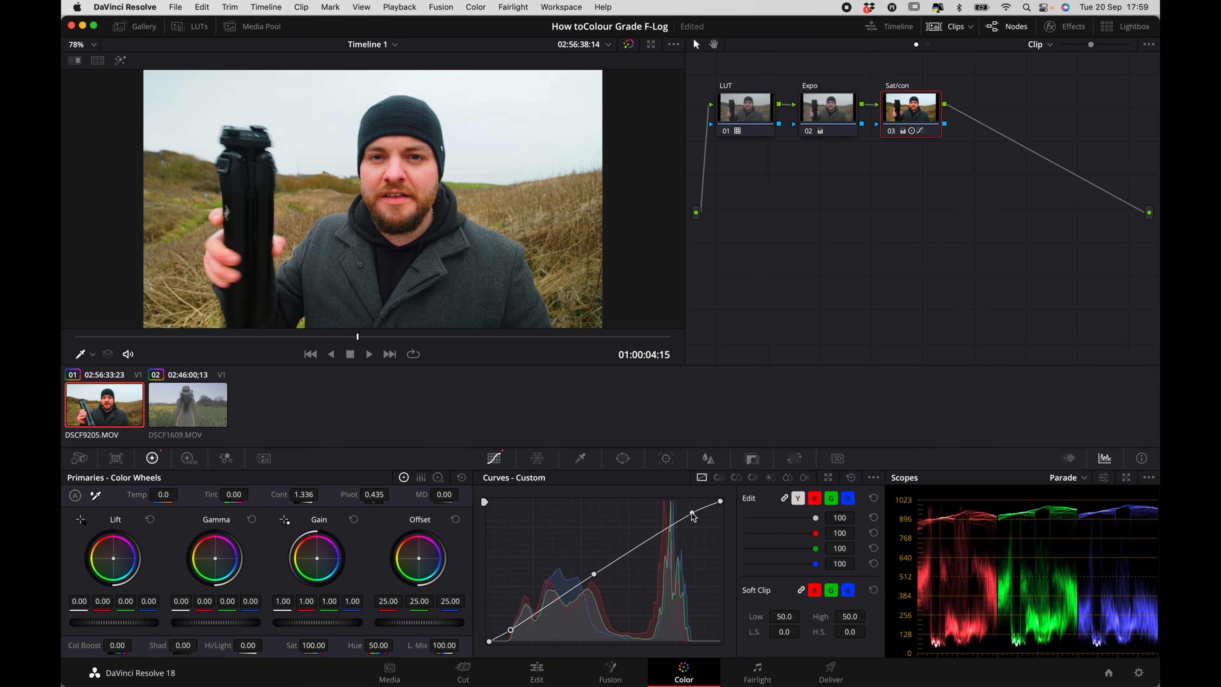
{"action": "left_click_drag", "start_coordinate": [693, 513], "coordinate": [695, 511]}
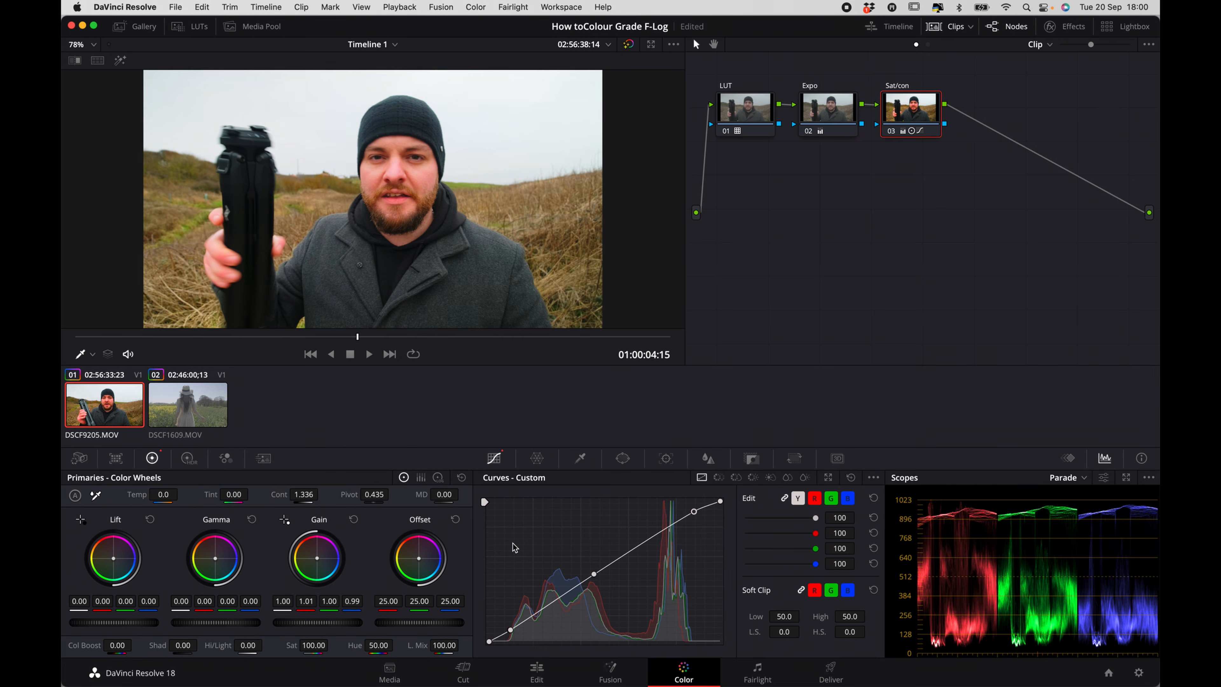
{"action": "key", "text": "super+f"}
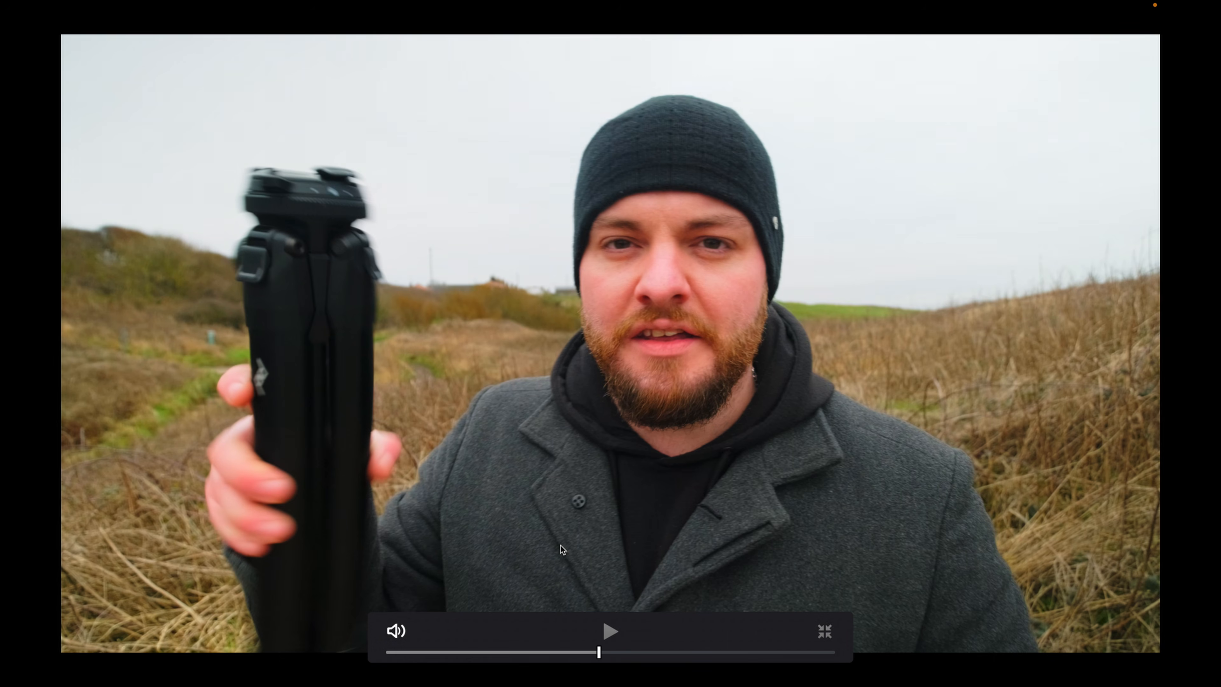
{"action": "key", "text": "Escape"}
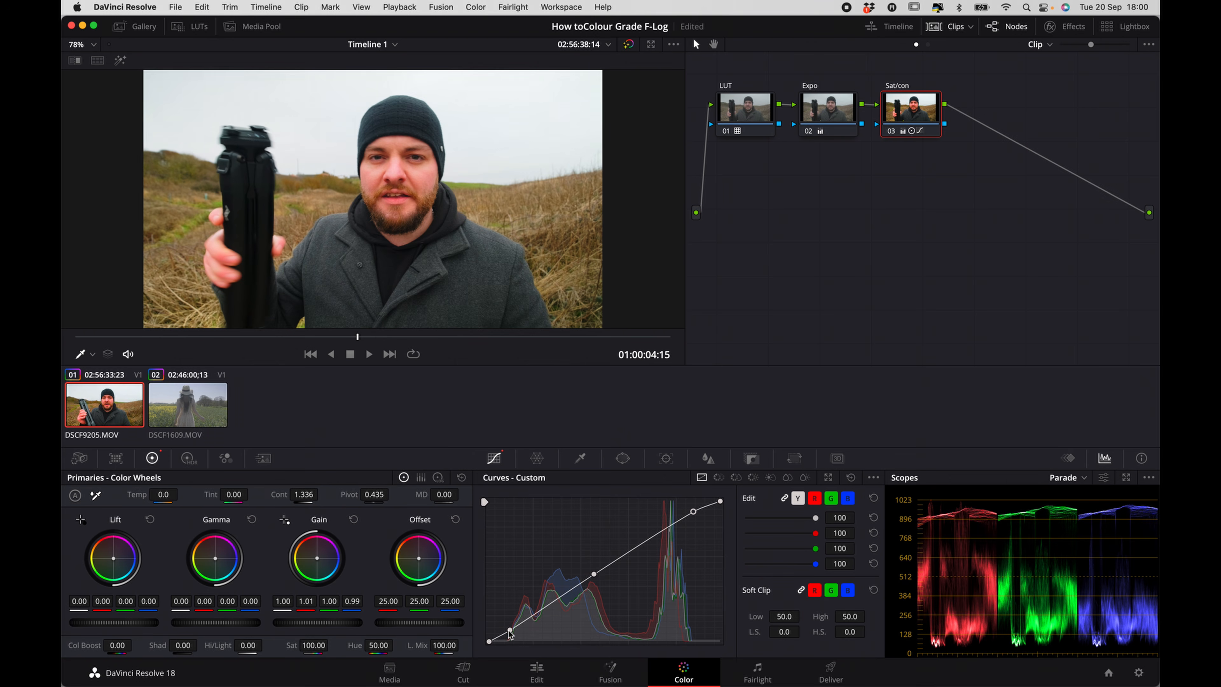
Lift the curve's shadow point a touch more and add a point between the midtone and highlight points.
{"action": "left_click_drag", "start_coordinate": [510, 629], "coordinate": [510, 628]}
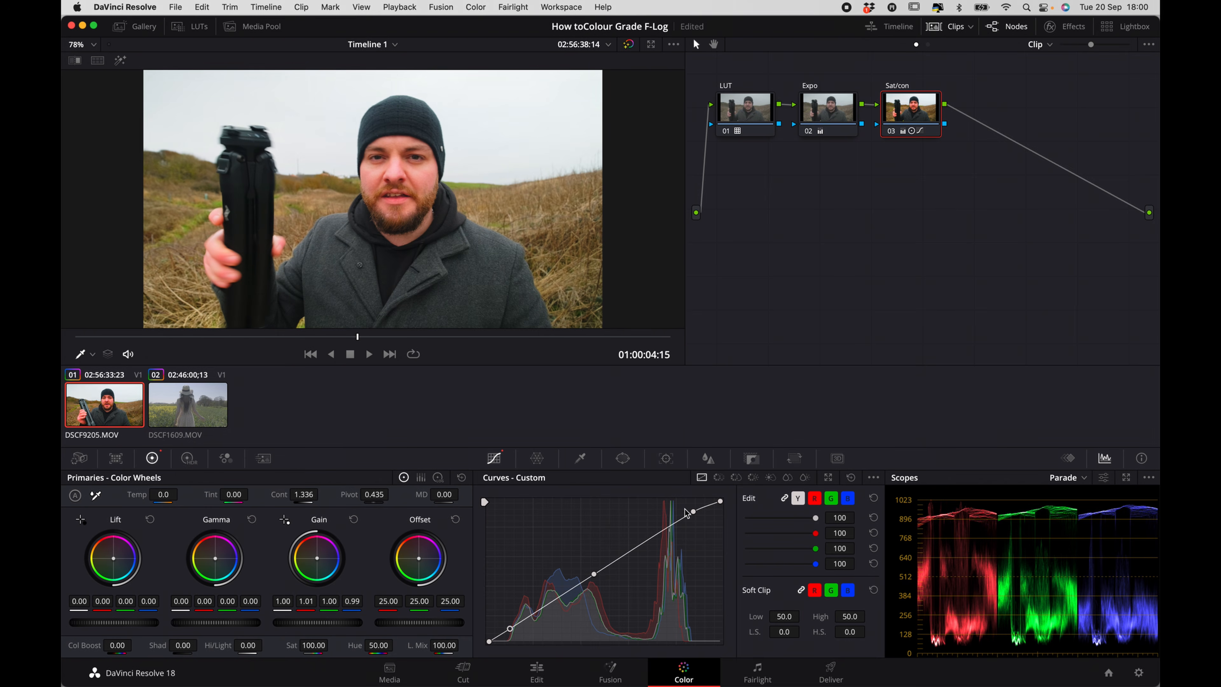
{"action": "mouse_move", "coordinate": [693, 513]}
{"action": "left_mouse_down"}
{"action": "mouse_move", "coordinate": [659, 534]}
{"action": "mouse_move", "coordinate": [663, 553]}
{"action": "mouse_move", "coordinate": [664, 510]}
{"action": "mouse_move", "coordinate": [660, 547]}
{"action": "mouse_move", "coordinate": [661, 537]}
{"action": "left_mouse_up"}
{"action": "left_click", "coordinate": [659, 533]}
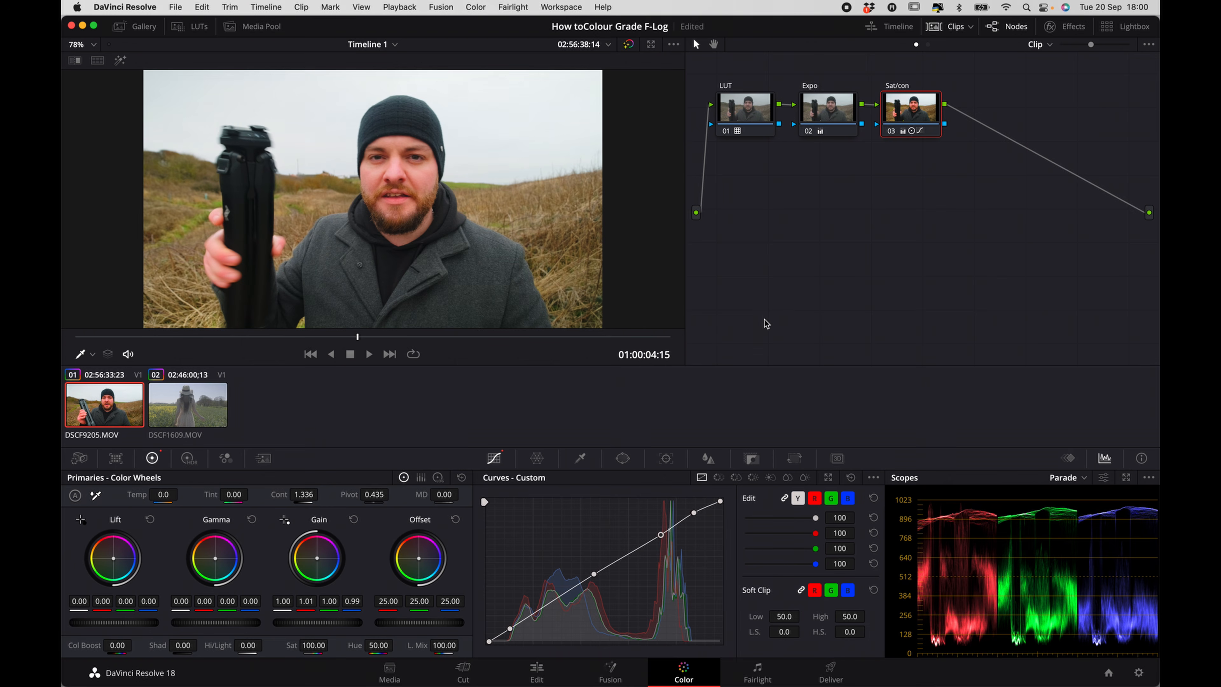
Disable the LUT, Expo and Sat/con nodes together and view the ungraded clip full screen.
{"action": "left_click_drag", "start_coordinate": [725, 71], "coordinate": [994, 157]}
{"action": "key", "text": "super+d"}
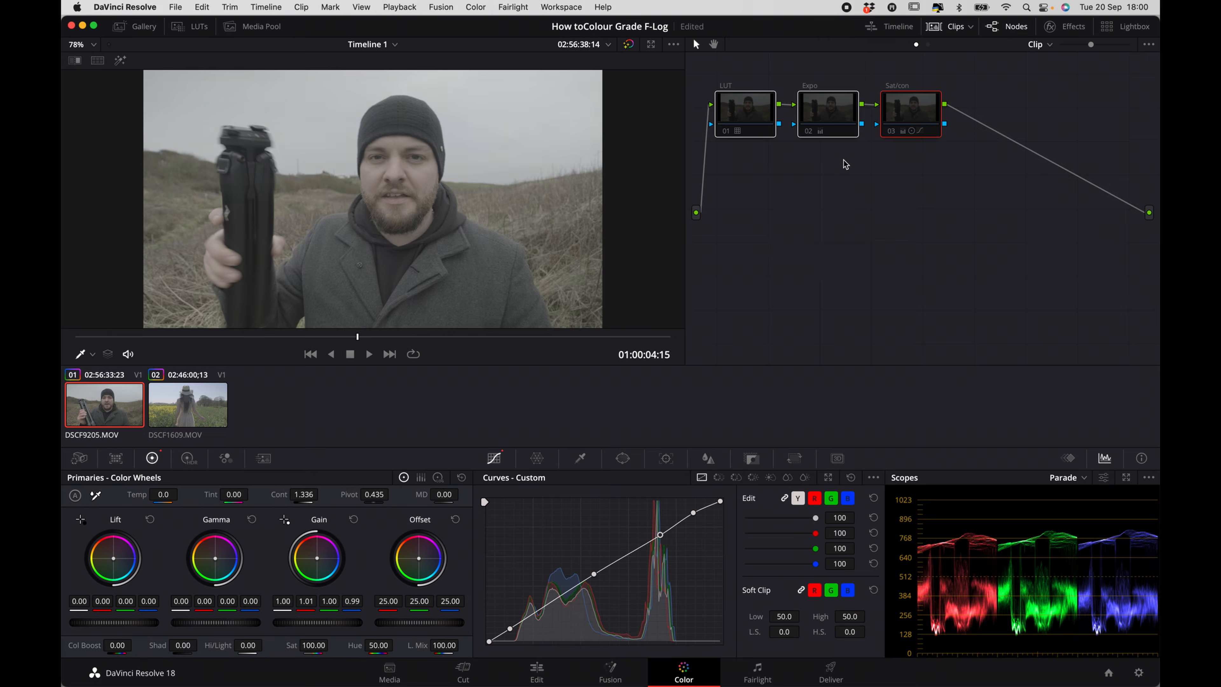
{"action": "key", "text": "super+f"}
{"action": "key", "text": "Escape"}
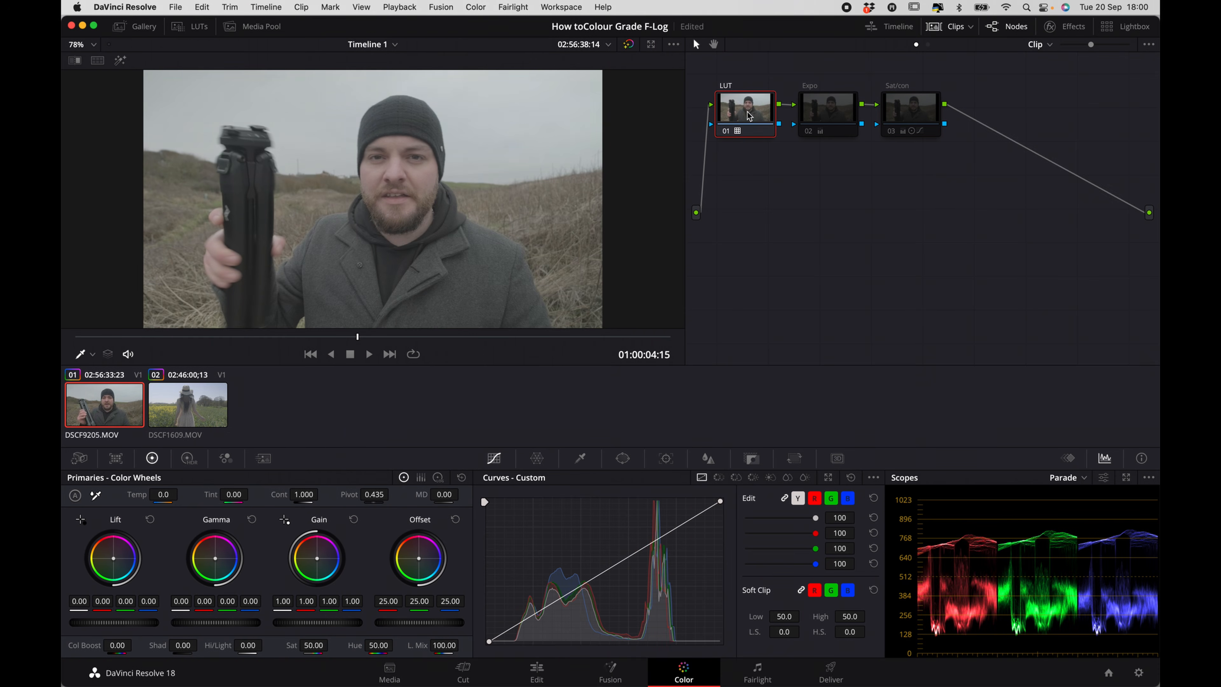
Re-enable the LUT, Expo and Sat/con nodes one by one and play the graded clip full screen.
{"action": "left_click", "coordinate": [891, 122]}
{"action": "left_click", "coordinate": [815, 119]}
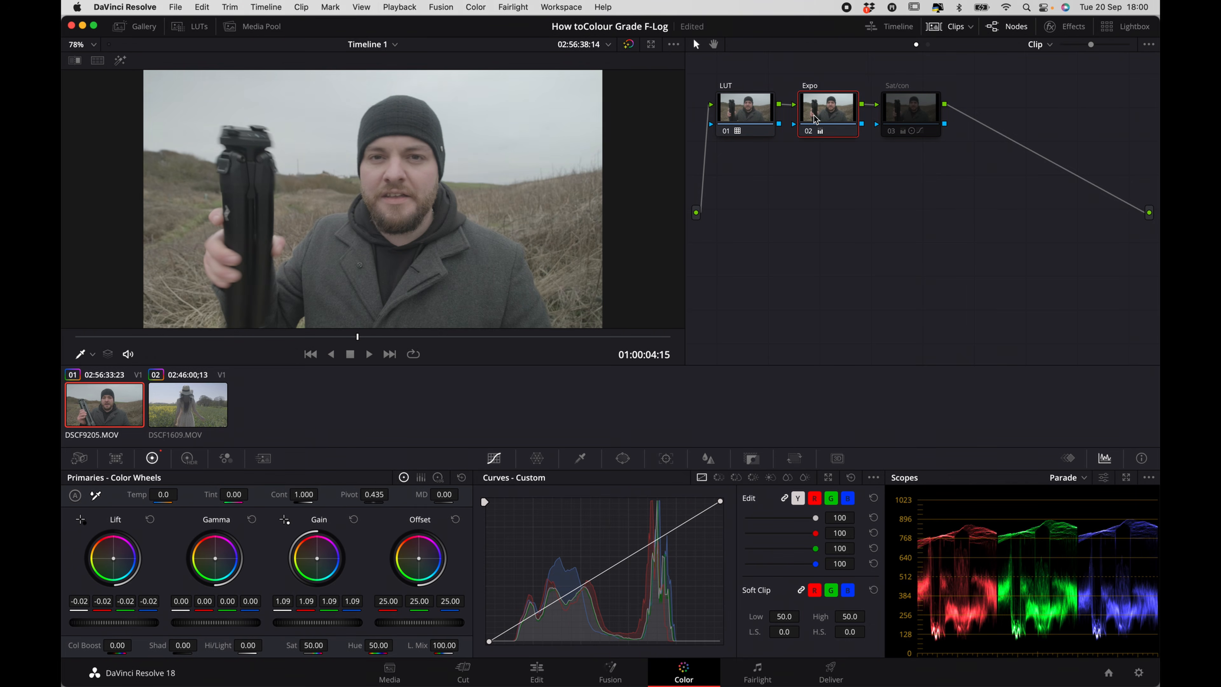
{"action": "left_click", "coordinate": [919, 119]}
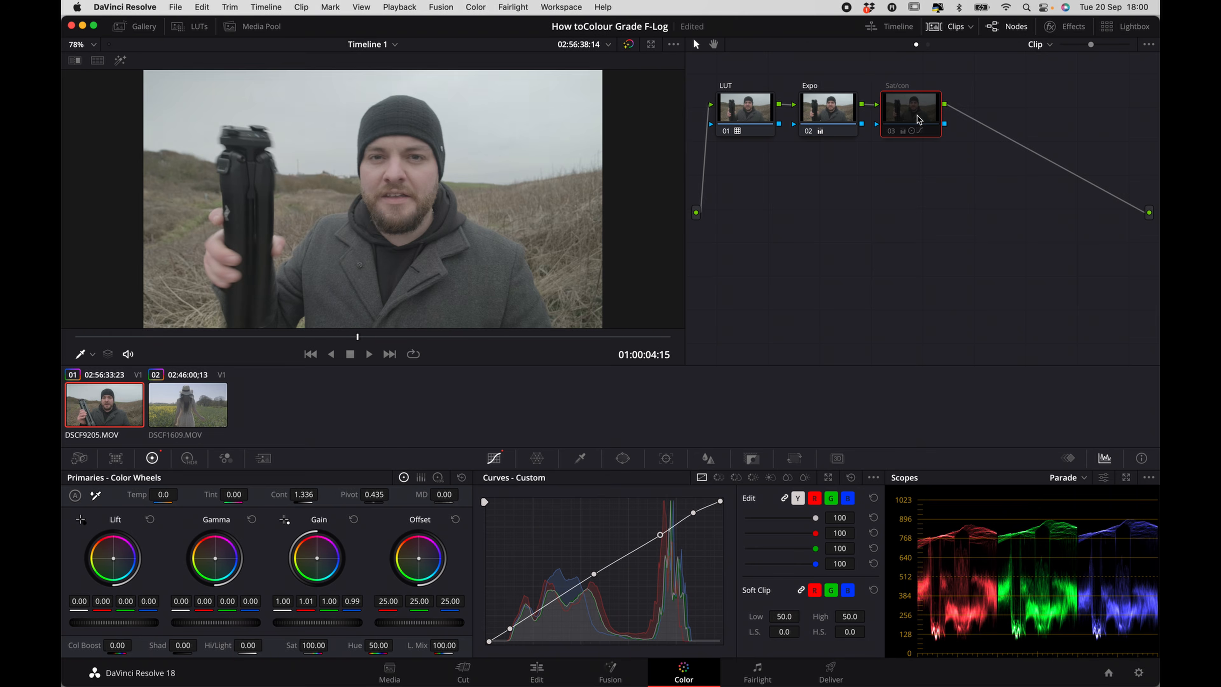
{"action": "key", "text": "super+d"}
{"action": "key", "text": "super+f"}
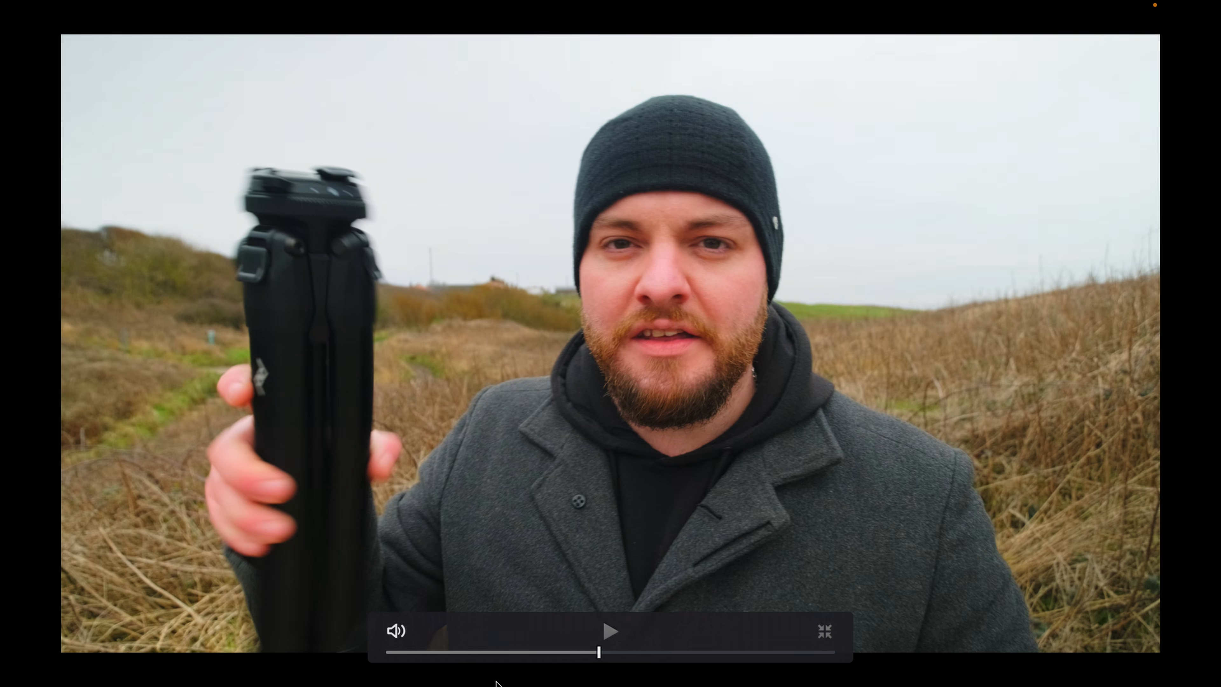
{"action": "left_click", "coordinate": [462, 652]}
{"action": "key", "text": "space"}
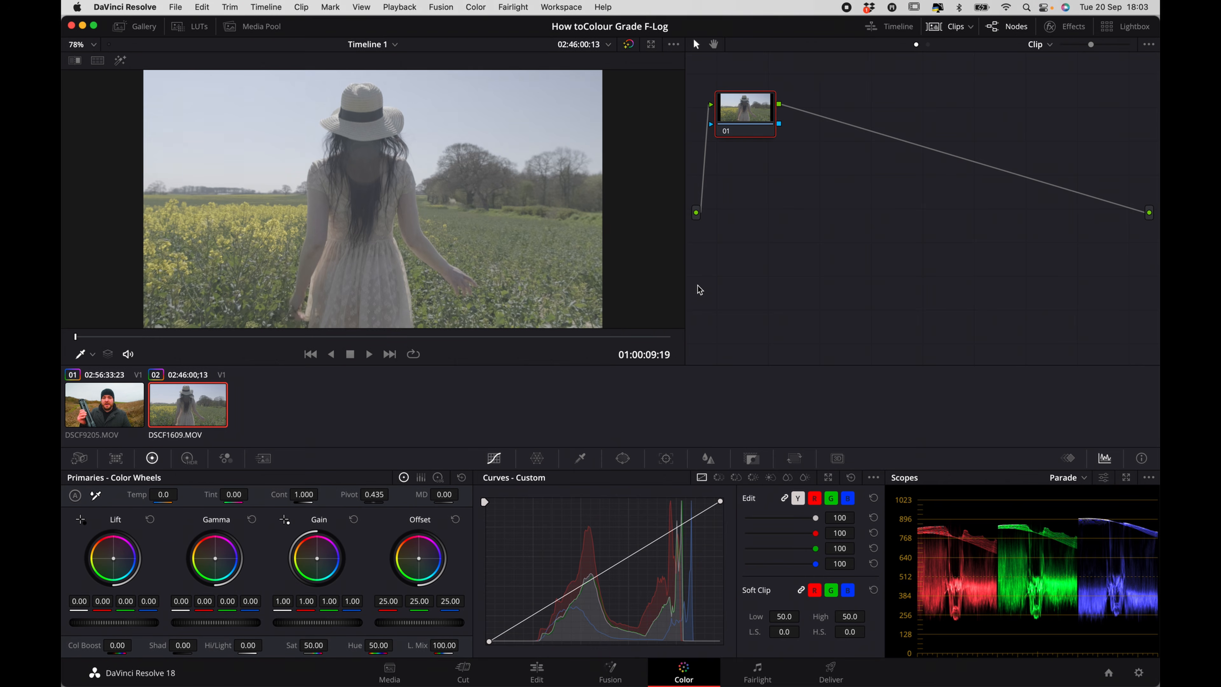
Move through clip DSCF1609.MOV to 01:00:16:10 and examine the ungraded frame full screen.
{"action": "left_click_drag", "start_coordinate": [242, 339], "coordinate": [480, 347]}
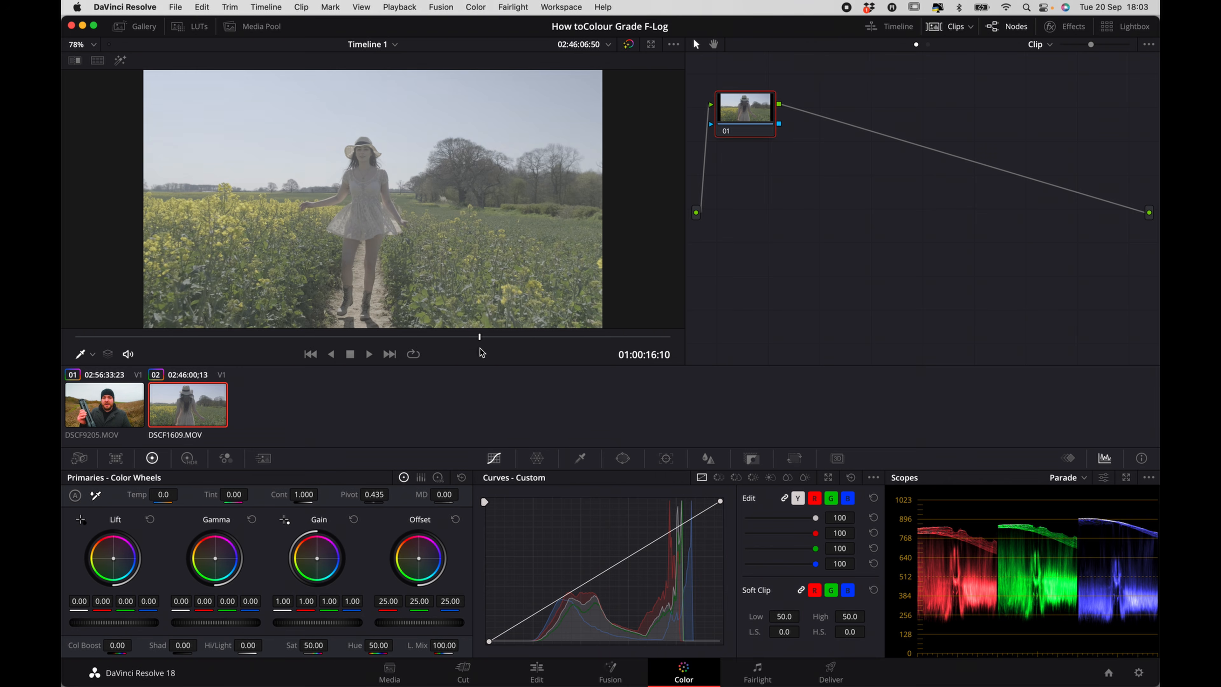
{"action": "key", "text": "super+f"}
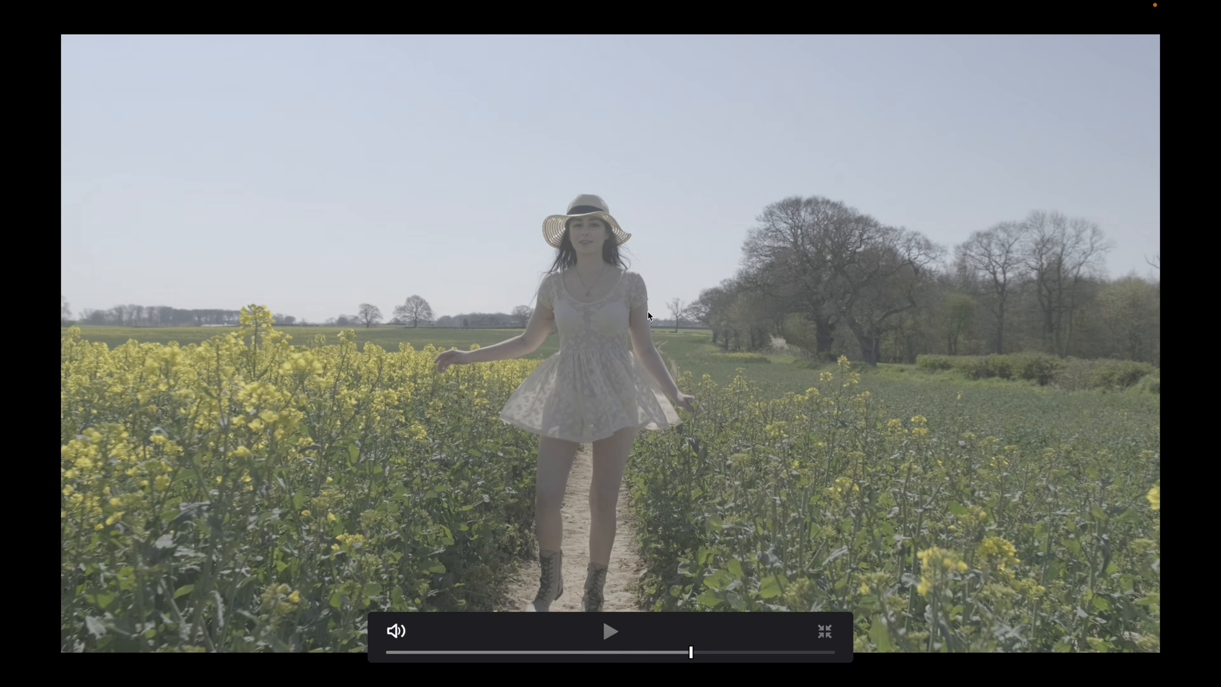
{"action": "key", "text": "super+f"}
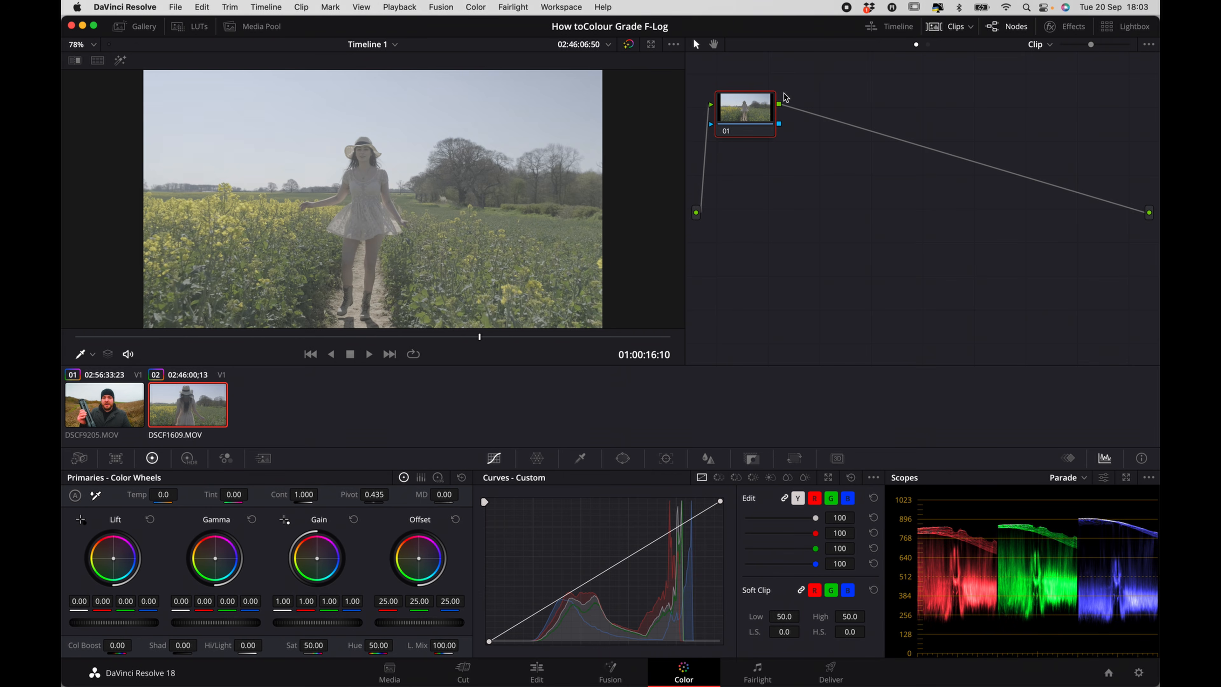
Add two serial nodes after the first node of DSCF1609.MOV and label the first node LUT.
{"action": "key", "text": "alt+s"}
{"action": "key", "text": "alt+s"}
{"action": "right_click", "coordinate": [741, 119]}
{"action": "left_click", "coordinate": [766, 143]}
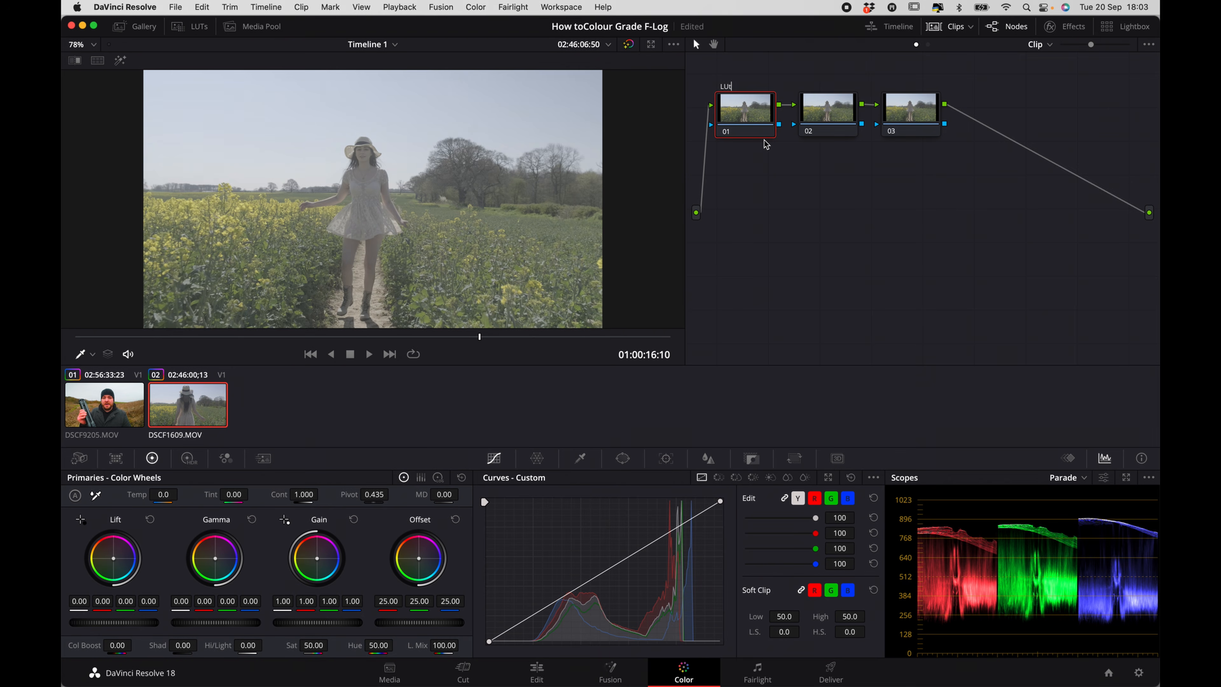
{"action": "right_click", "coordinate": [738, 103]}
{"action": "left_click", "coordinate": [769, 129]}
{"action": "key", "text": "BackSpace"}
{"action": "key", "text": "Return"}
Label the second node Expo and the third node Sat/con.
{"action": "right_click", "coordinate": [827, 113]}
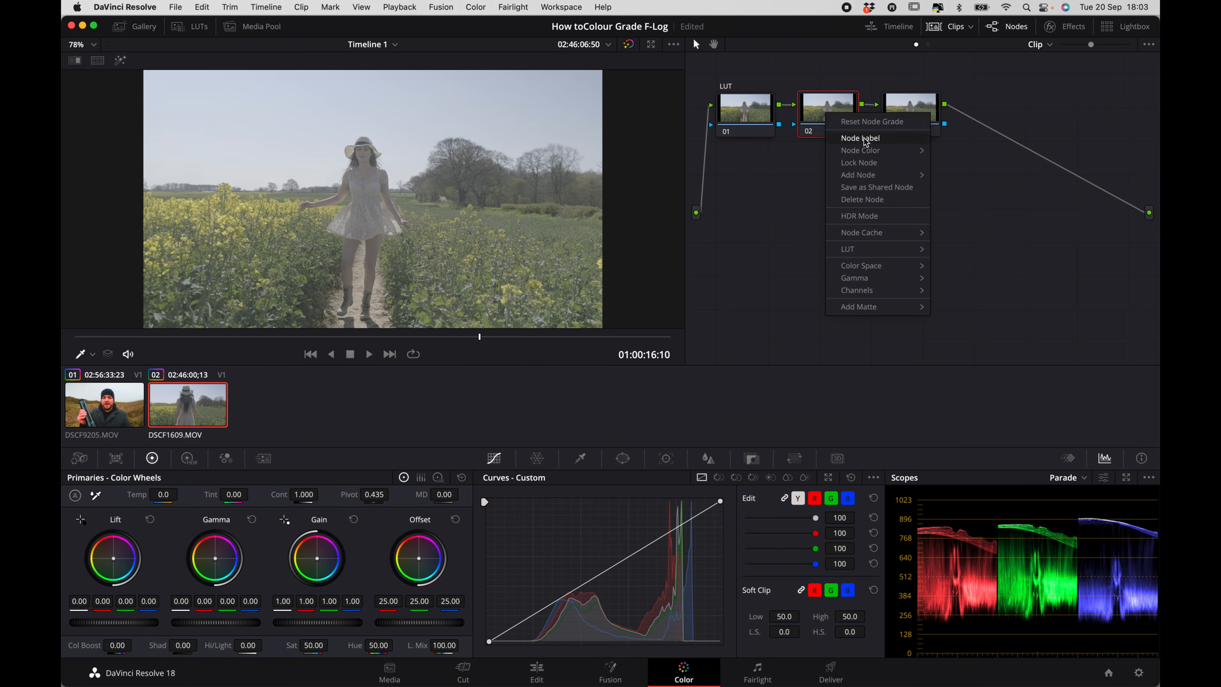
{"action": "left_click", "coordinate": [861, 138]}
{"action": "type", "text": "Expo"}
{"action": "key", "text": "Return"}
{"action": "right_click", "coordinate": [920, 114]}
{"action": "left_click", "coordinate": [954, 137]}
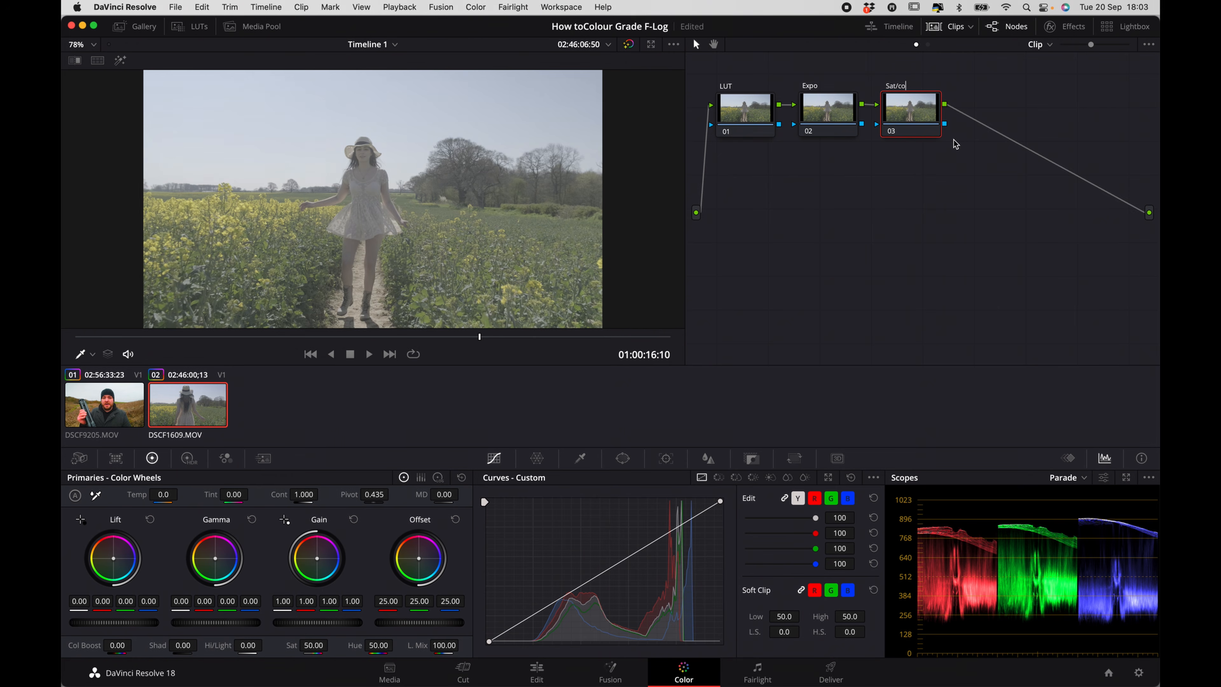
{"action": "key", "text": "Return"}
Apply XT4_FLog_FGamut_to_FLog_BT.709_33grid_V.1.00 from the X-T4 LUTs to the LUT node of DSCF1609.MOV.
{"action": "left_click", "coordinate": [722, 111]}
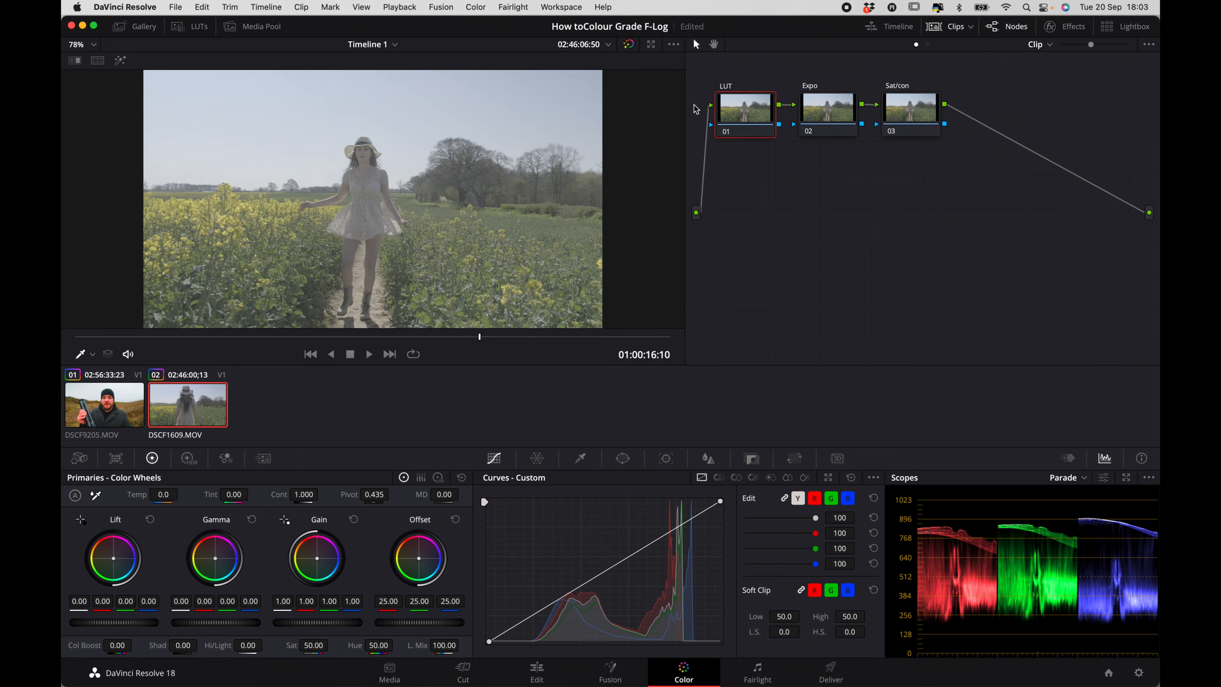
{"action": "left_click", "coordinate": [194, 27]}
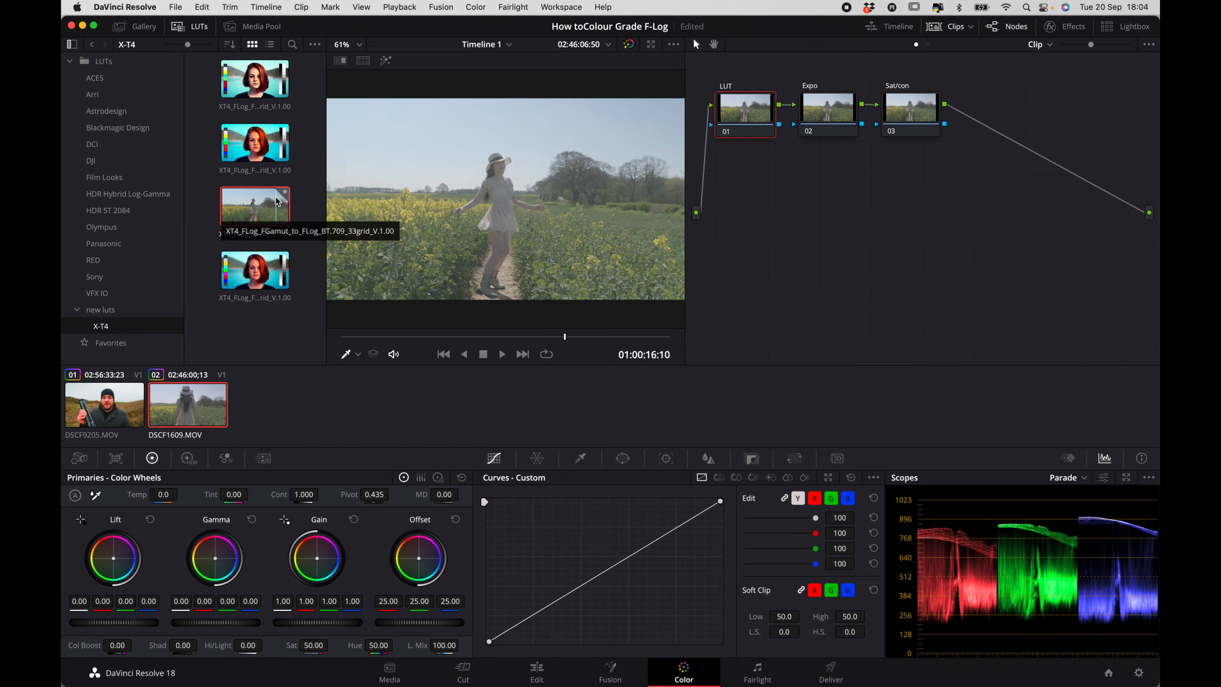
{"action": "right_click", "coordinate": [255, 200]}
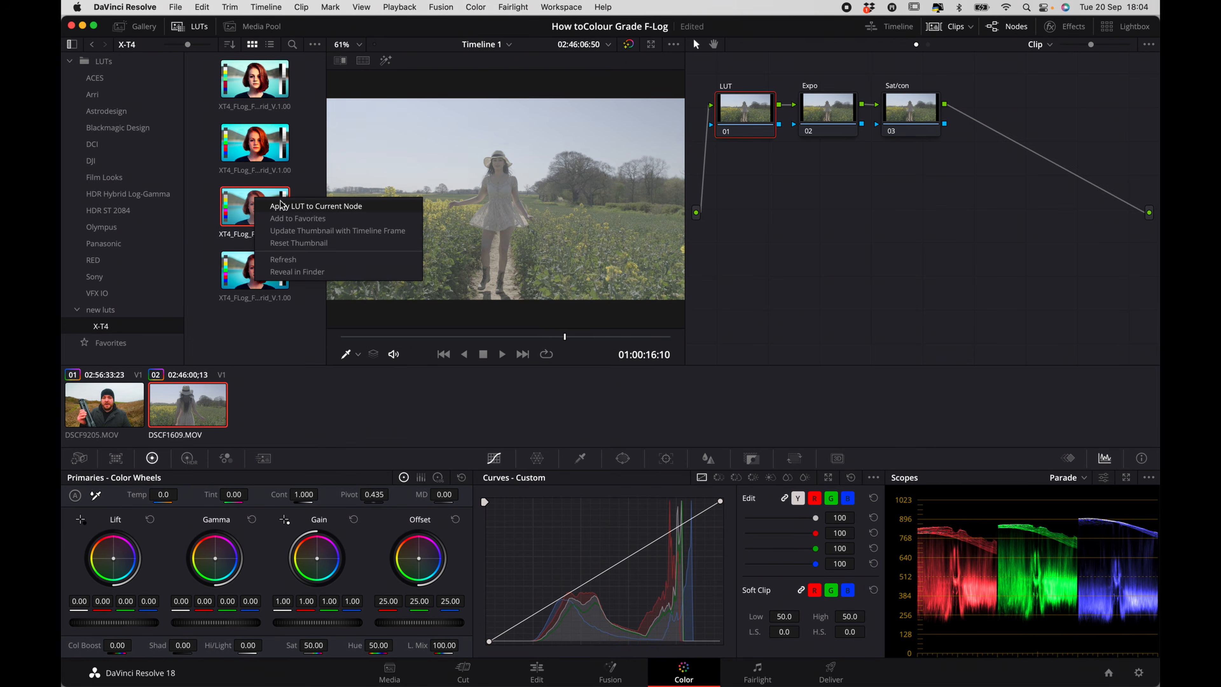
{"action": "left_click", "coordinate": [285, 207]}
{"action": "left_click", "coordinate": [189, 26]}
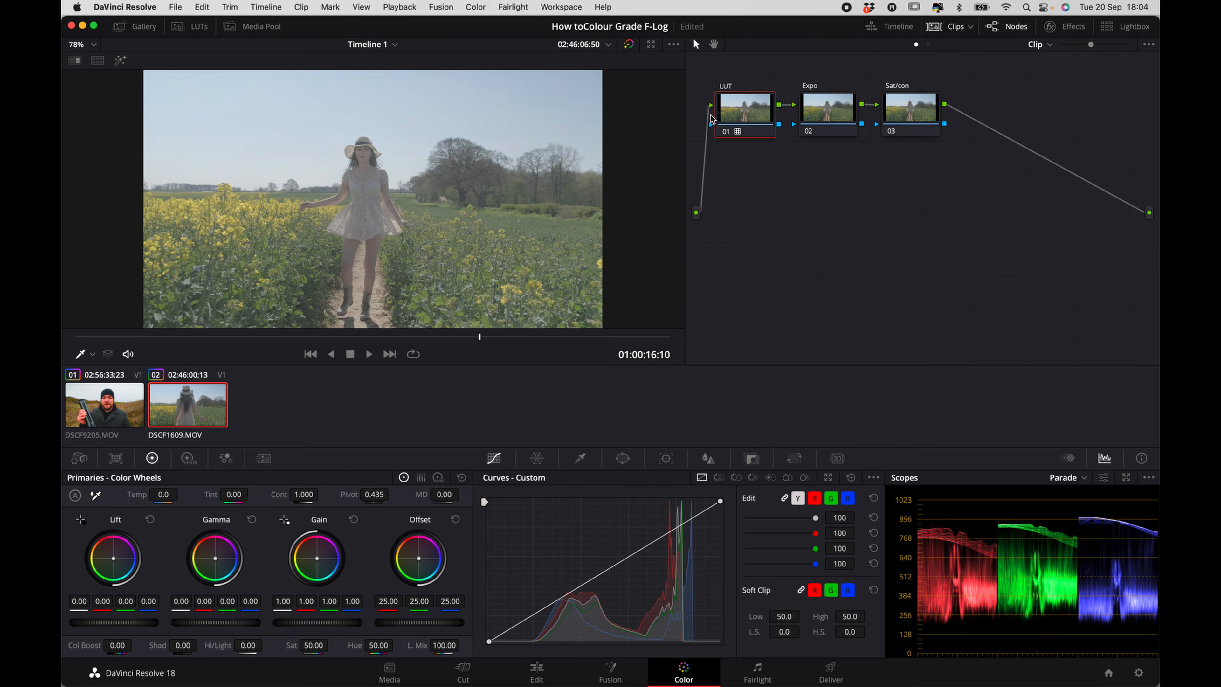
Toggle the LUT node off and on several times to compare the image with and without the LUT.
{"action": "key", "text": "ctrl+d"}
{"action": "key", "text": "ctrl+d"}
{"action": "key", "text": "ctrl+d"}
{"action": "key", "text": "ctrl+d"}
{"action": "key", "text": "ctrl+d"}
{"action": "key", "text": "ctrl+d"}
Set the contrast to 1.402, pivot to 0.395 and saturation to 100 on the Sat/con node, and check the image full screen.
{"action": "left_click", "coordinate": [917, 117]}
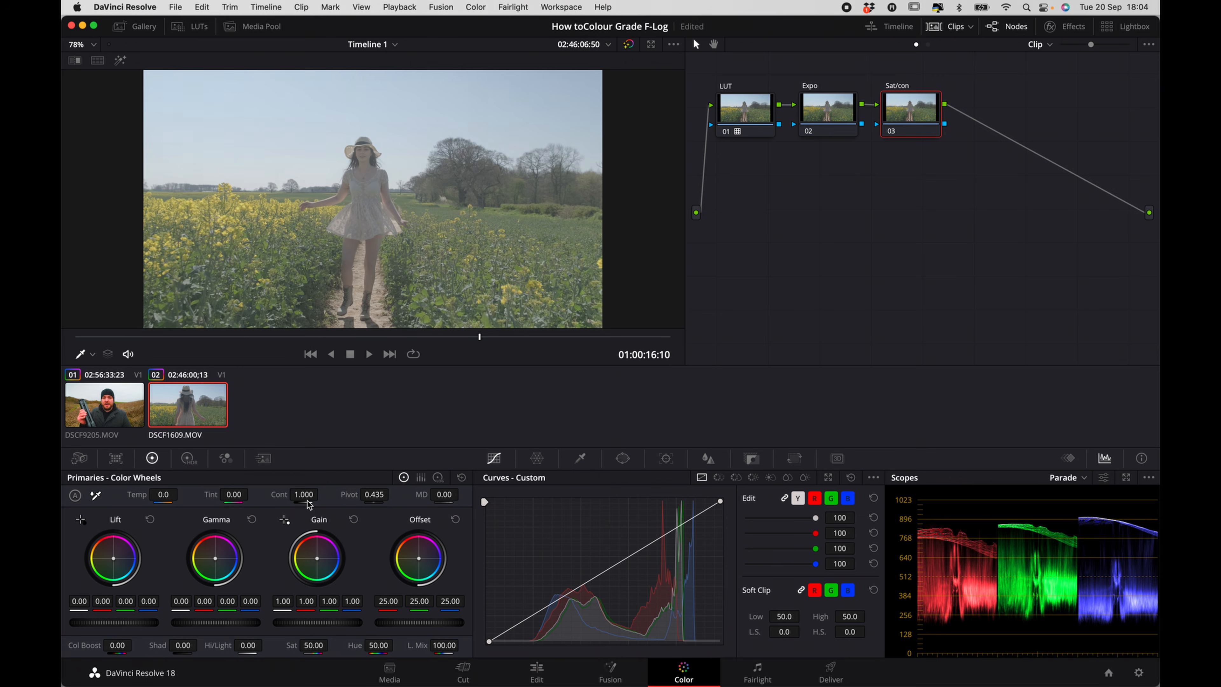
{"action": "mouse_move", "coordinate": [303, 494]}
{"action": "left_mouse_down"}
{"action": "mouse_move", "coordinate": [375, 494]}
{"action": "mouse_move", "coordinate": [303, 494]}
{"action": "left_mouse_up"}
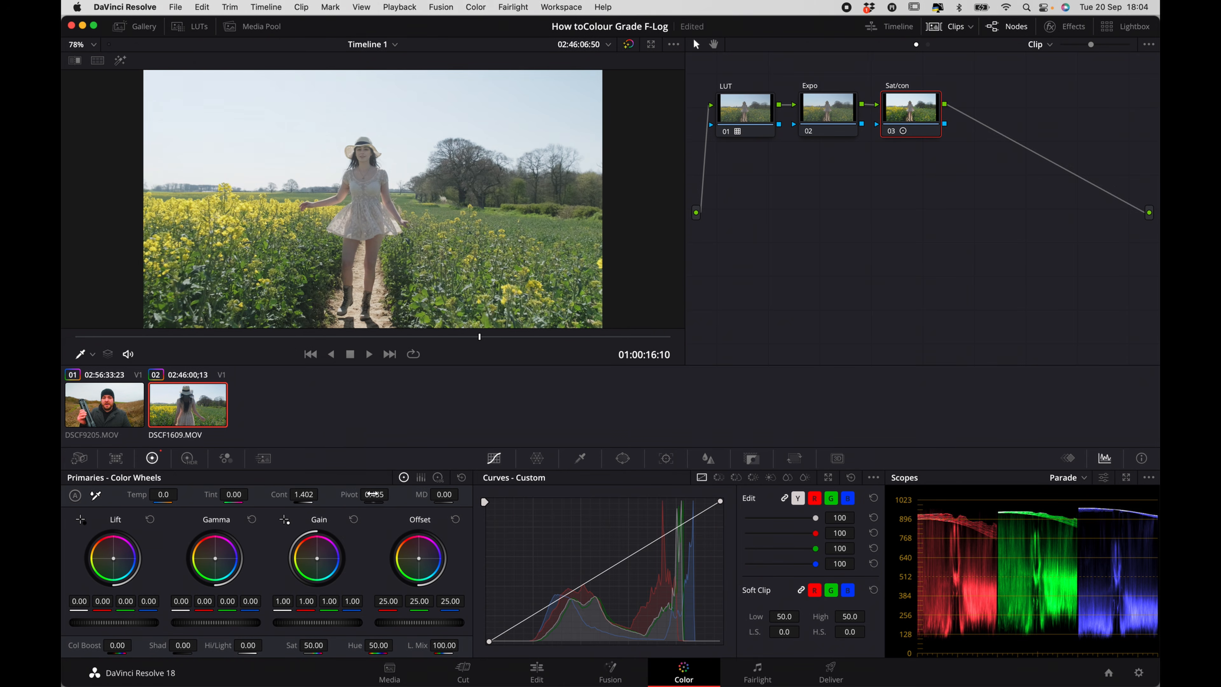
{"action": "left_click_drag", "start_coordinate": [374, 495], "coordinate": [392, 494]}
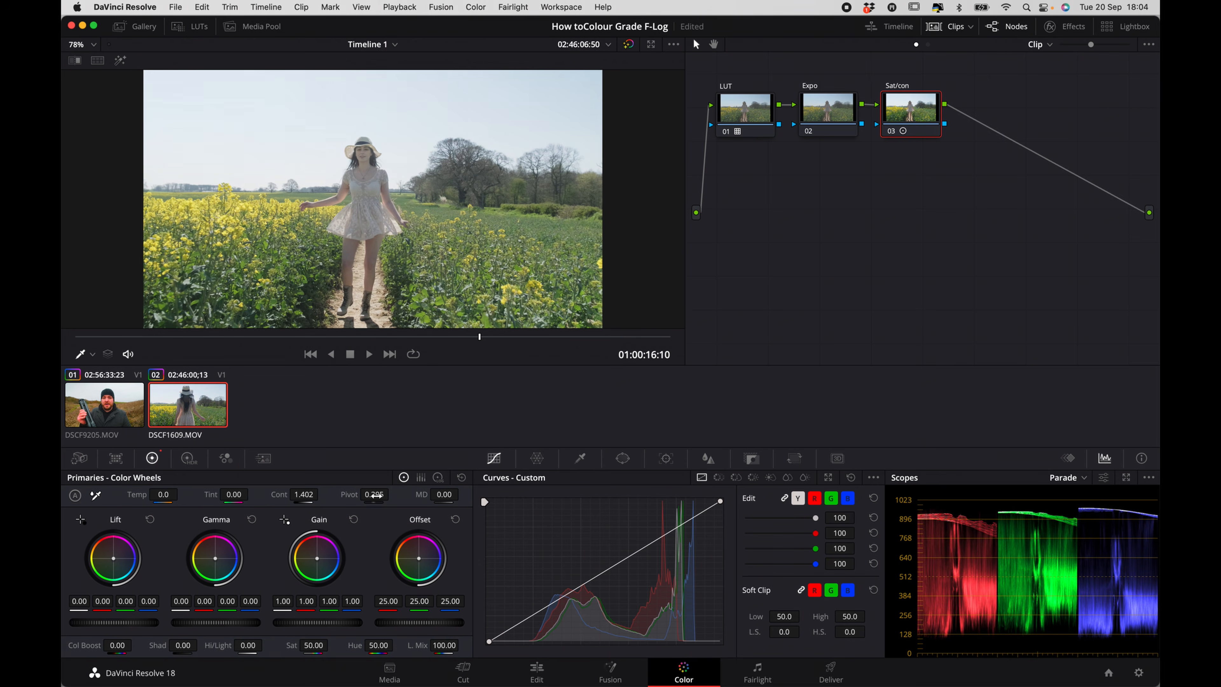
{"action": "left_click_drag", "start_coordinate": [314, 645], "coordinate": [331, 643]}
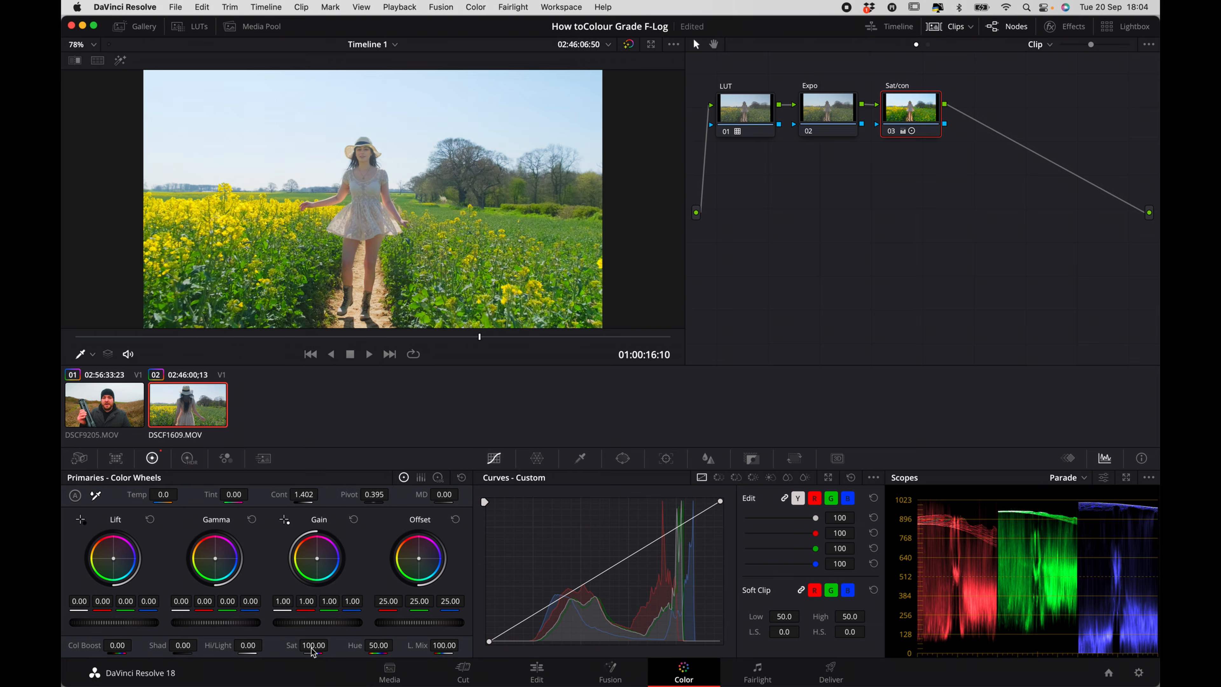
{"action": "key", "text": "super+f"}
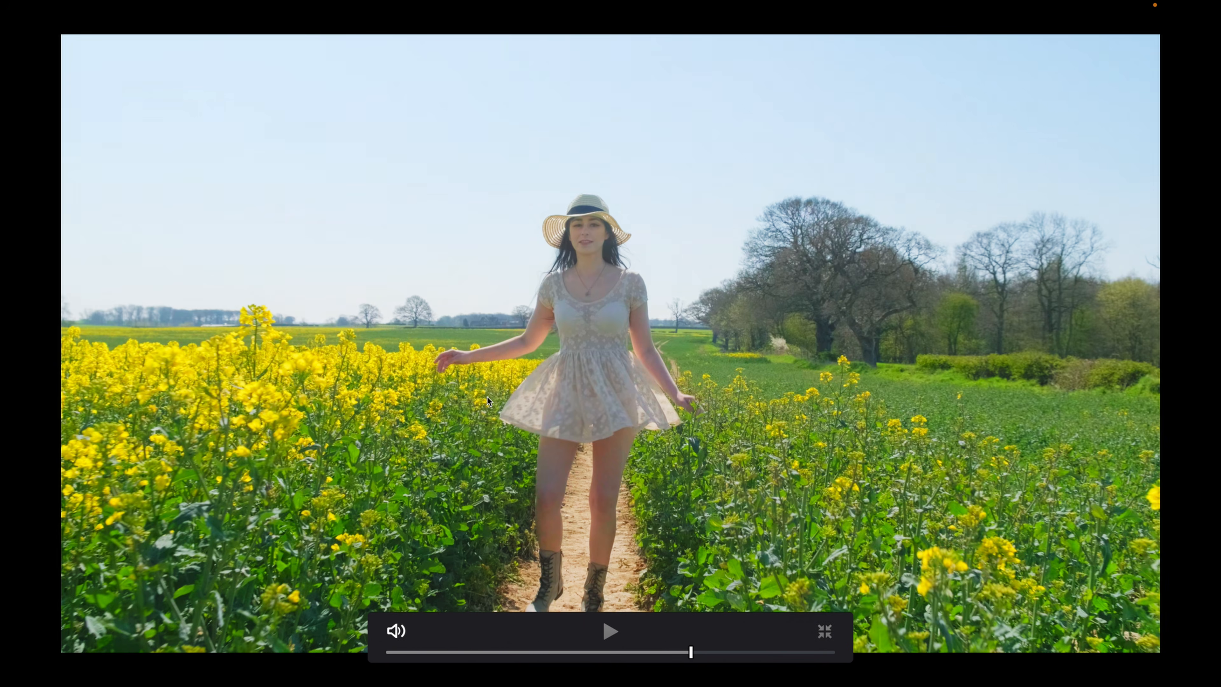
{"action": "key", "text": "Escape"}
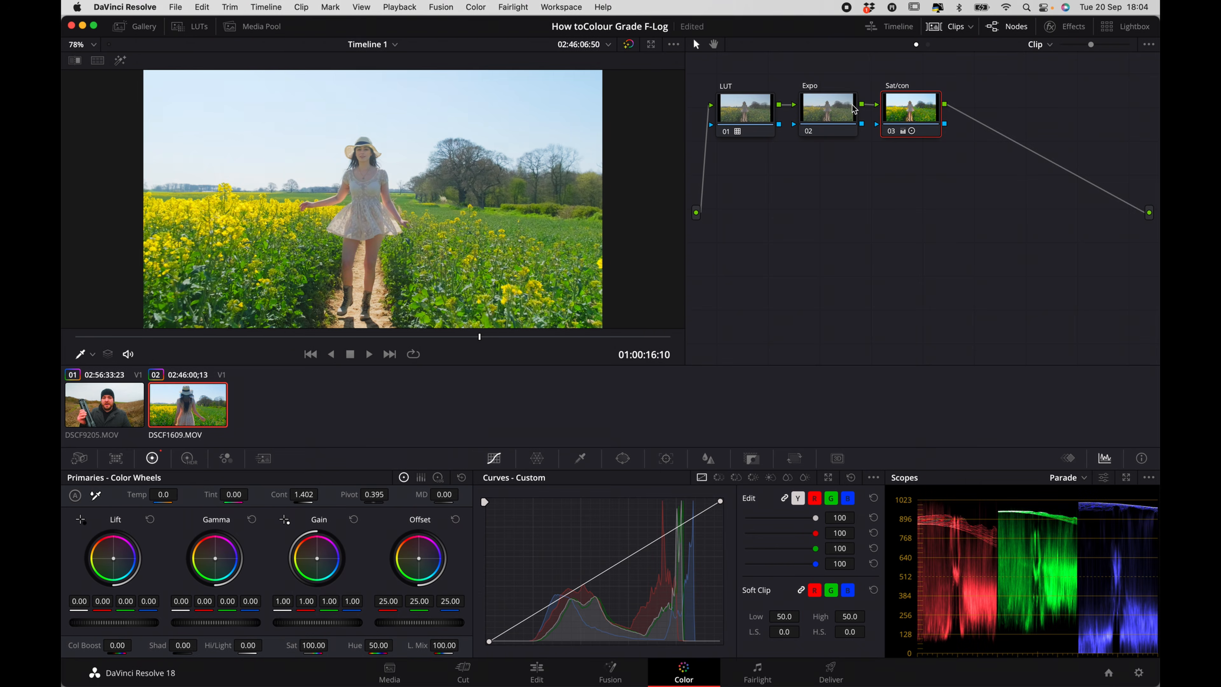
Select the Expo node and examine the shadow and highlight levels of each colour channel in the enlarged parade scope.
{"action": "left_click", "coordinate": [833, 106]}
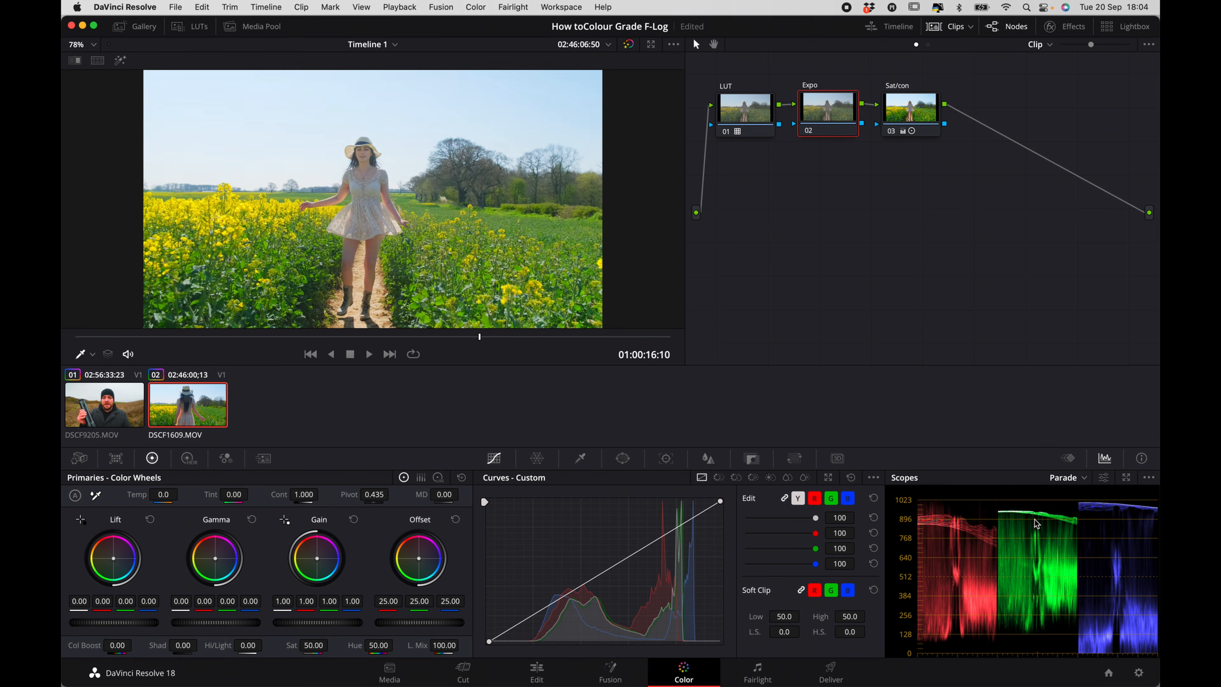
{"action": "left_click", "coordinate": [1127, 477]}
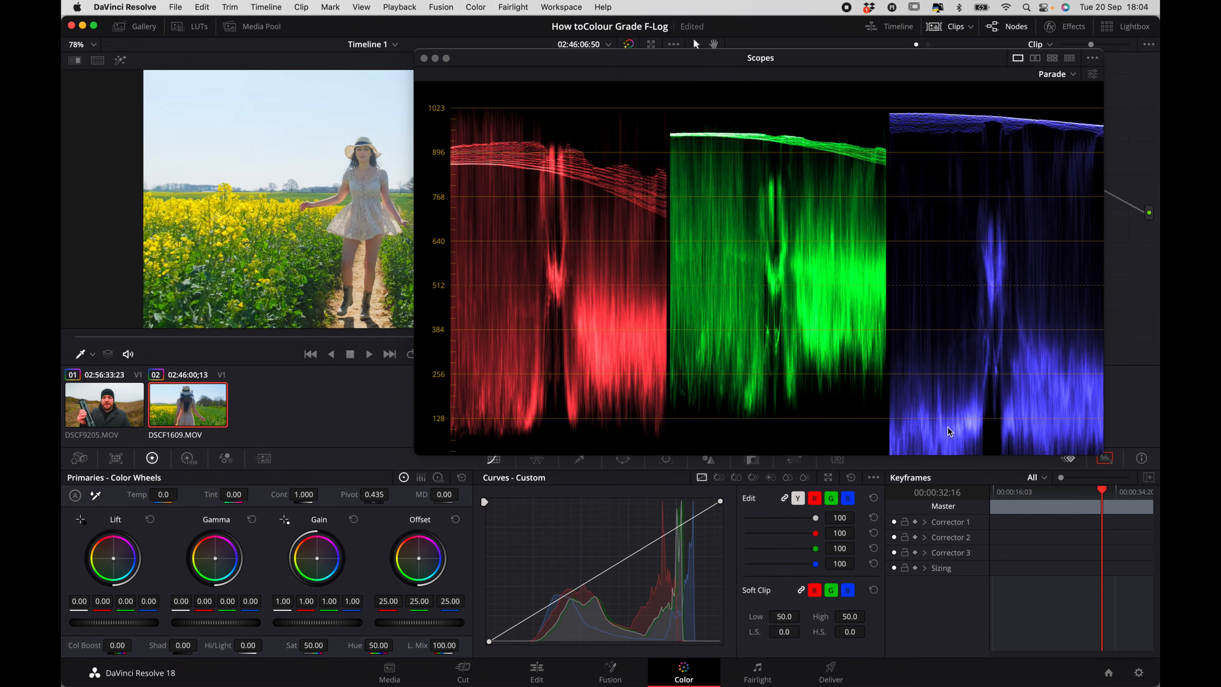
{"action": "scroll", "coordinate": [864, 369], "scroll_direction": "down", "scroll_amount": 3}
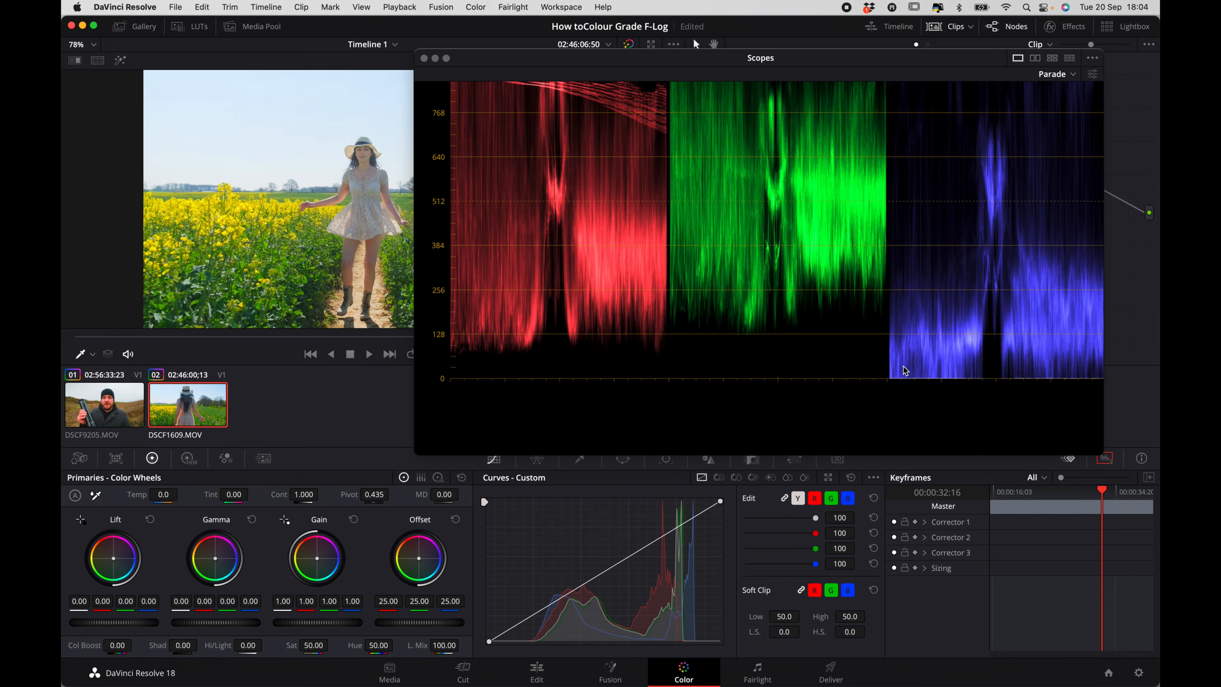
{"action": "scroll", "coordinate": [904, 369], "scroll_direction": "up", "scroll_amount": 8}
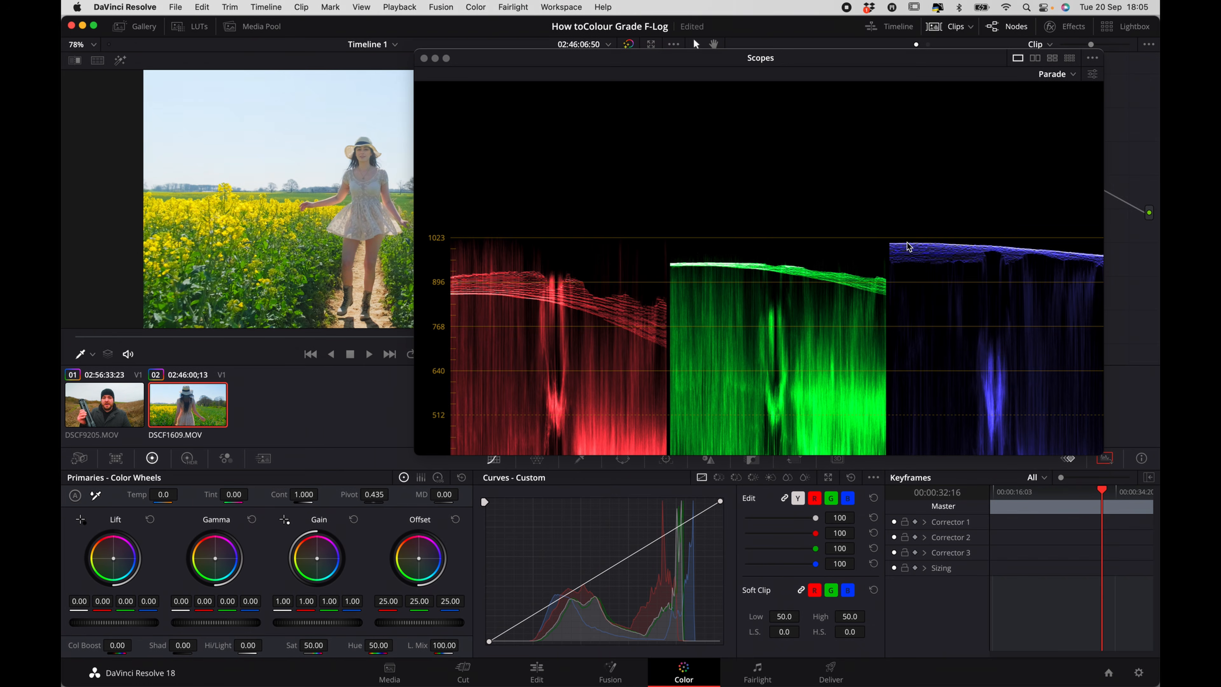
{"action": "scroll", "coordinate": [626, 152], "scroll_direction": "down", "scroll_amount": 7}
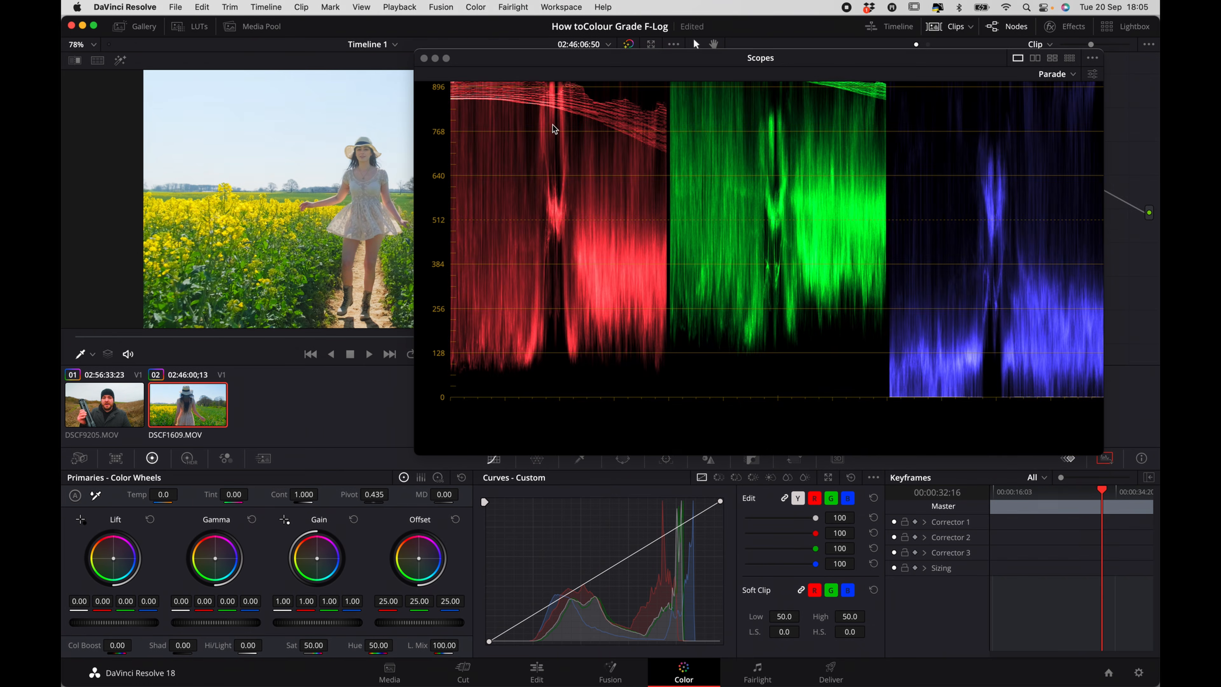
{"action": "left_click", "coordinate": [424, 58]}
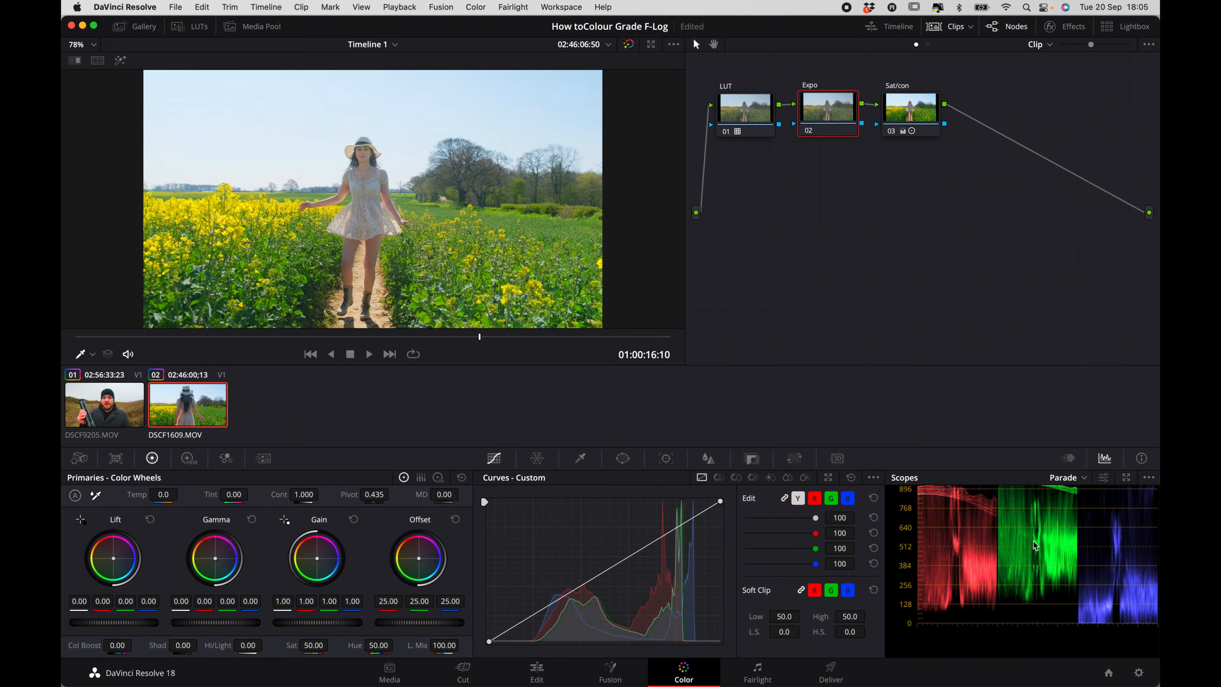
{"action": "scroll", "coordinate": [1036, 538], "scroll_direction": "up", "scroll_amount": 1}
Set the lift to -0.03 and the gain to 1.02 on the Expo node, checking the levels in the enlarged parade scope.
{"action": "left_click_drag", "start_coordinate": [105, 625], "coordinate": [117, 624]}
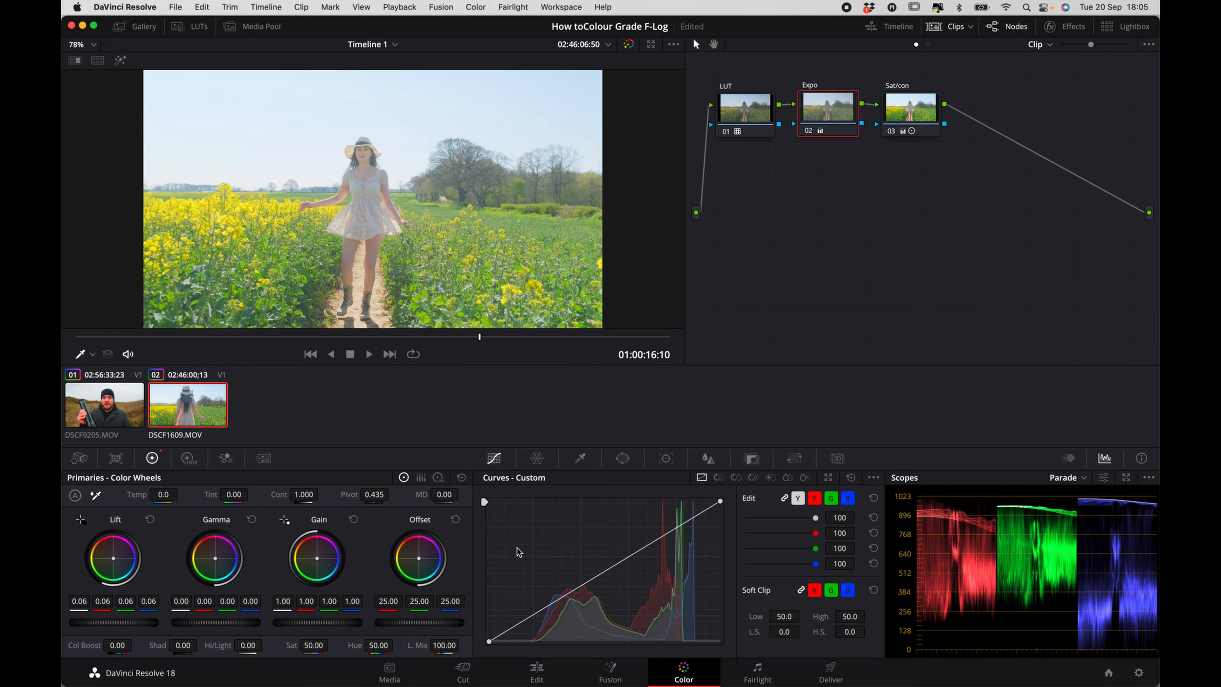
{"action": "left_click", "coordinate": [150, 519]}
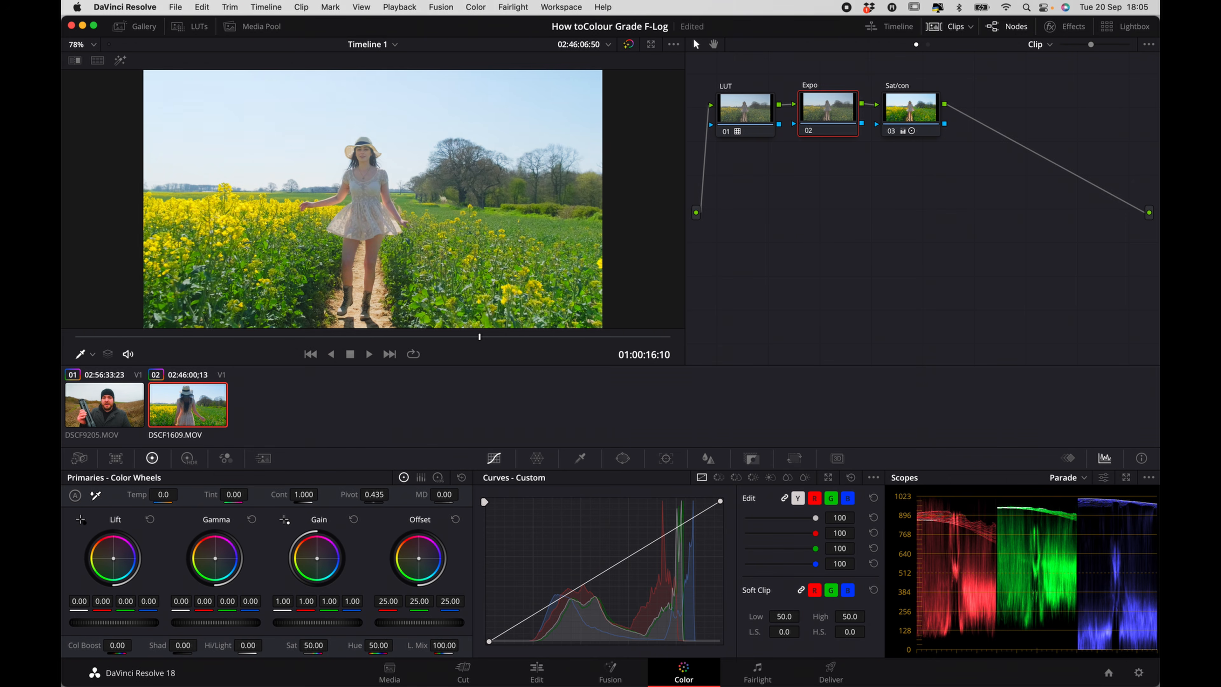
{"action": "left_click_drag", "start_coordinate": [152, 623], "coordinate": [137, 622]}
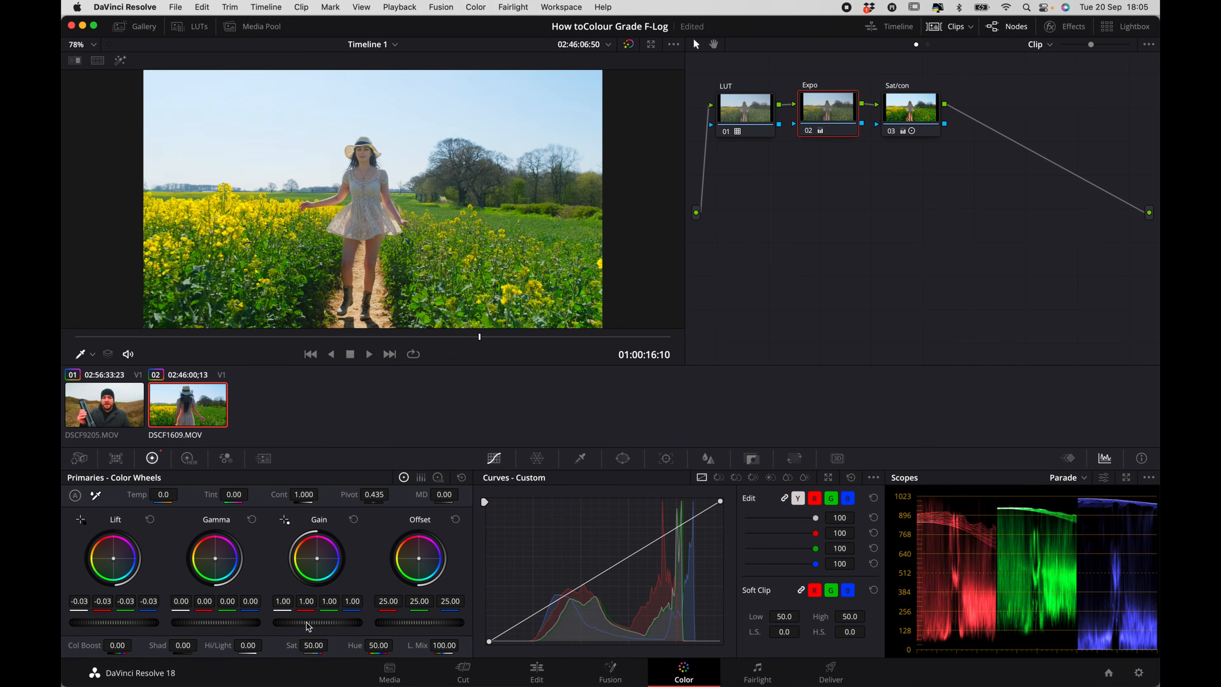
{"action": "left_click_drag", "start_coordinate": [314, 622], "coordinate": [323, 622]}
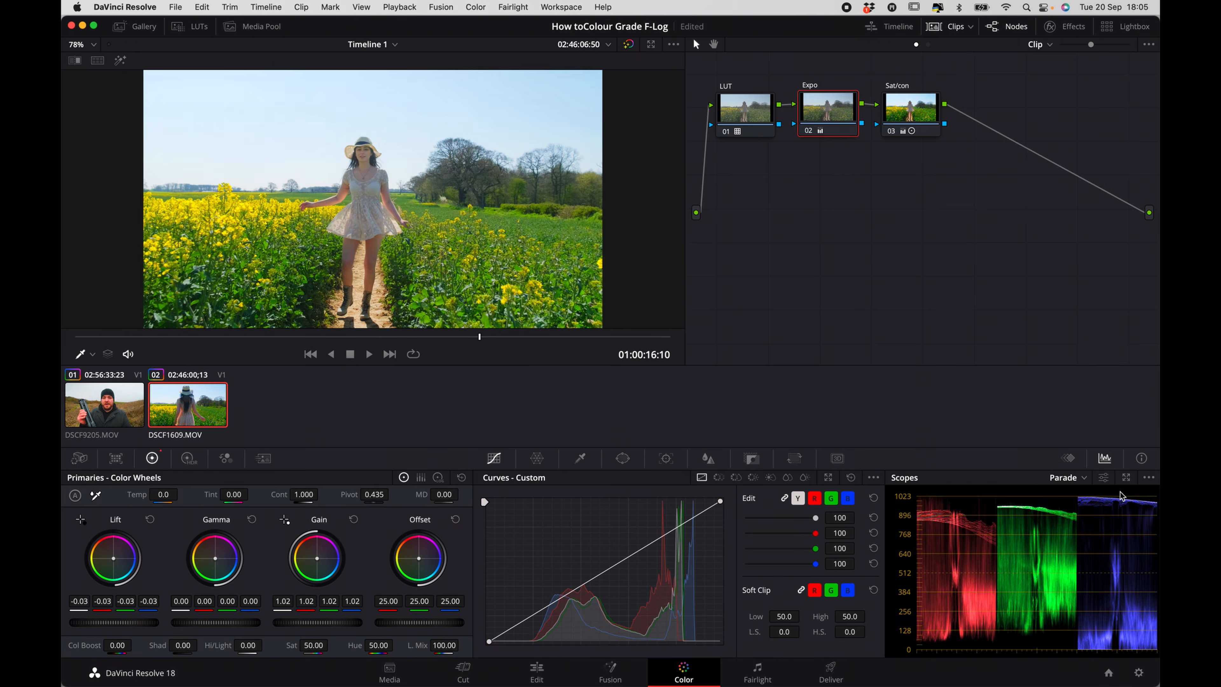
{"action": "left_click", "coordinate": [1126, 478]}
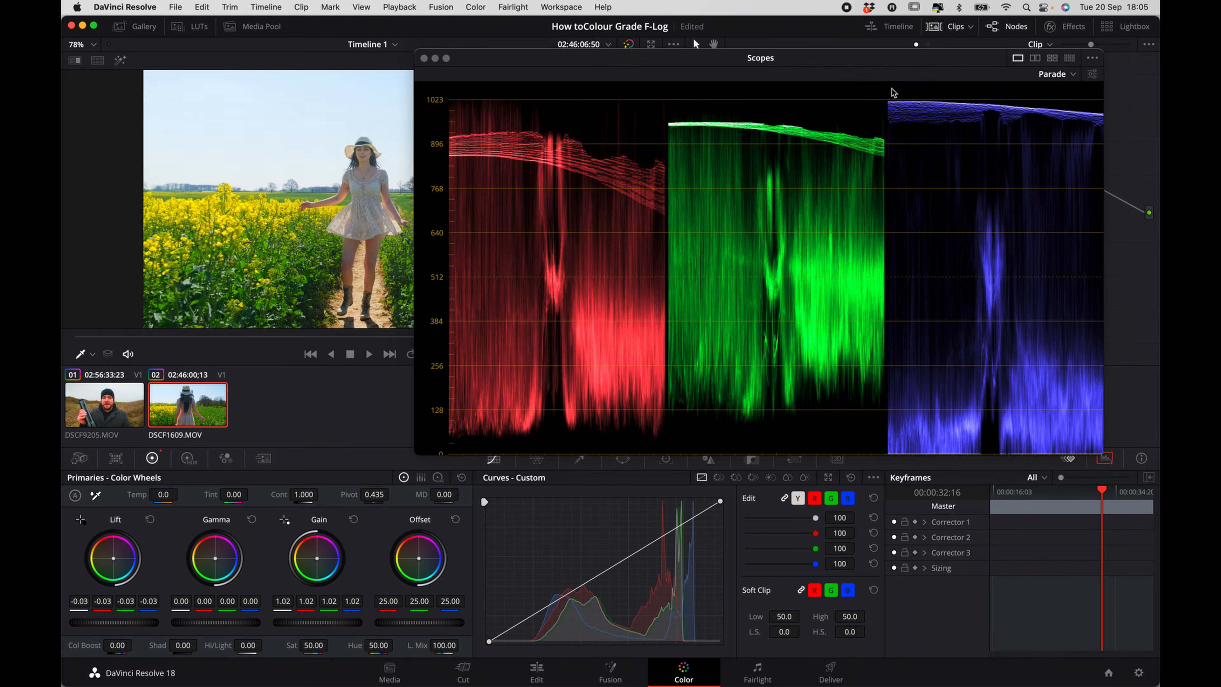
{"action": "left_click", "coordinate": [424, 58]}
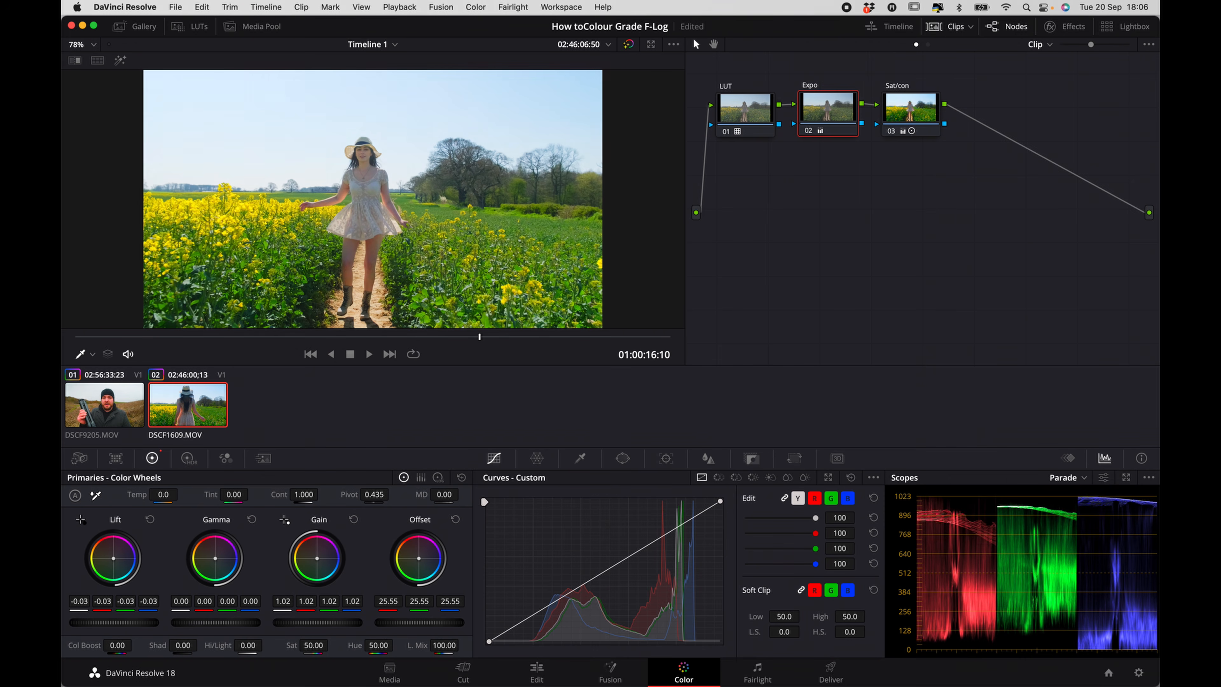
{"action": "left_click_drag", "start_coordinate": [433, 623], "coordinate": [433, 625]}
Add a shadow point to the Sat/con node's custom curve, pull it down slightly, and check the image full screen.
{"action": "left_click", "coordinate": [906, 113]}
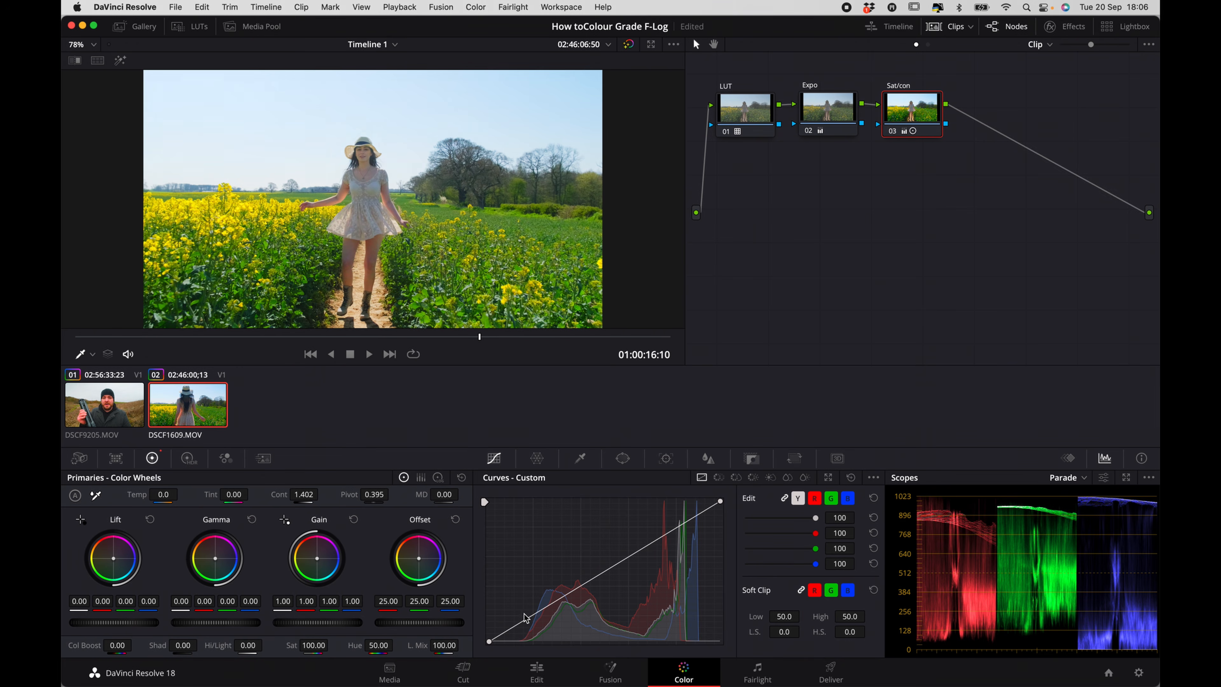
{"action": "left_click_drag", "start_coordinate": [514, 627], "coordinate": [515, 630]}
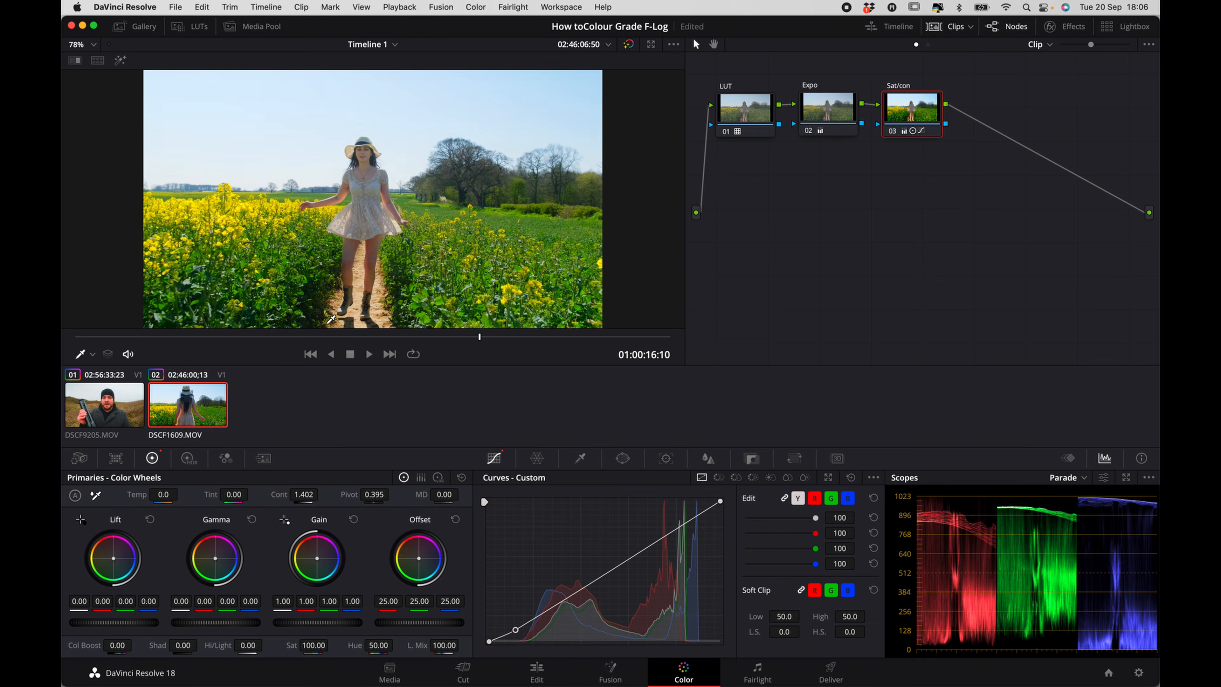
{"action": "key", "text": "super+f"}
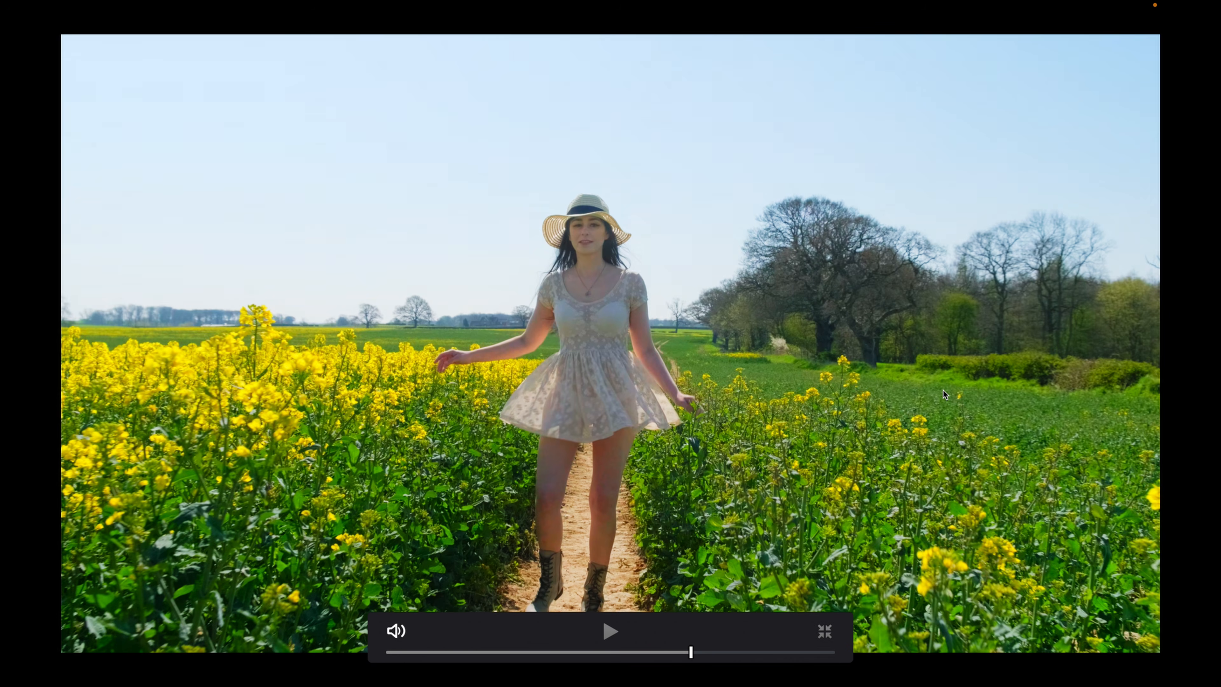
{"action": "key", "text": "super+f"}
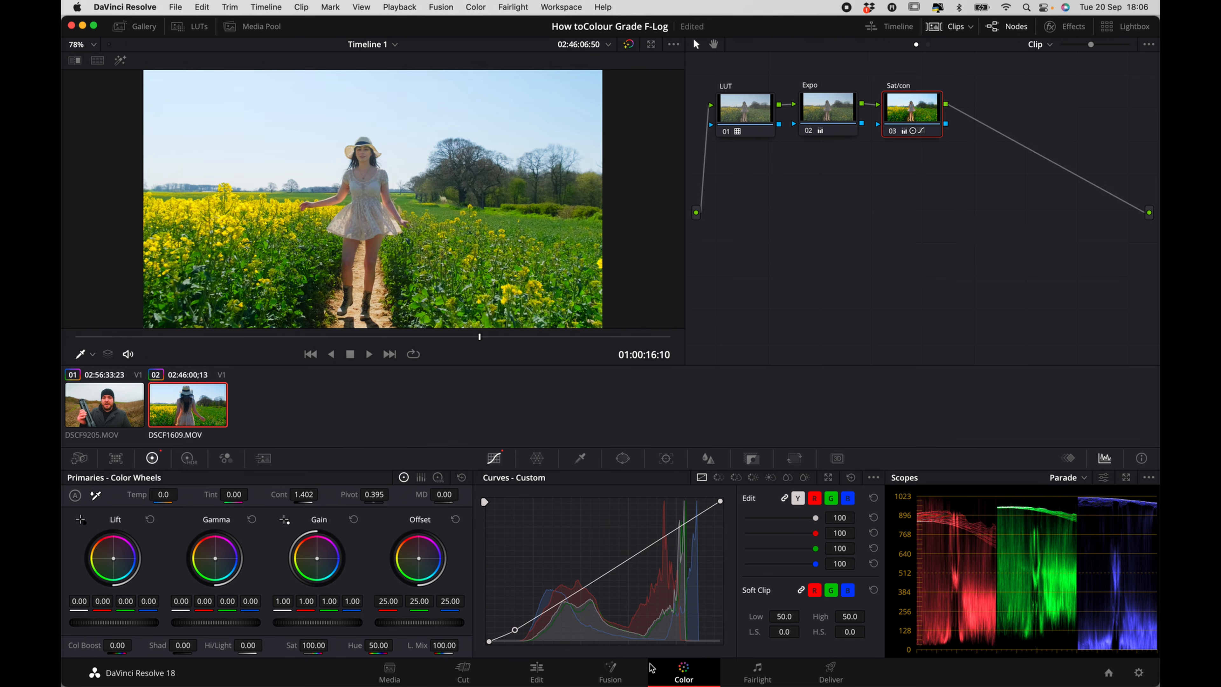
Raise a highlight point and slightly lower a midtone point on the Sat/con node's custom curve, and check the image full screen.
{"action": "left_click", "coordinate": [696, 516]}
{"action": "left_click_drag", "start_coordinate": [696, 517], "coordinate": [696, 509]}
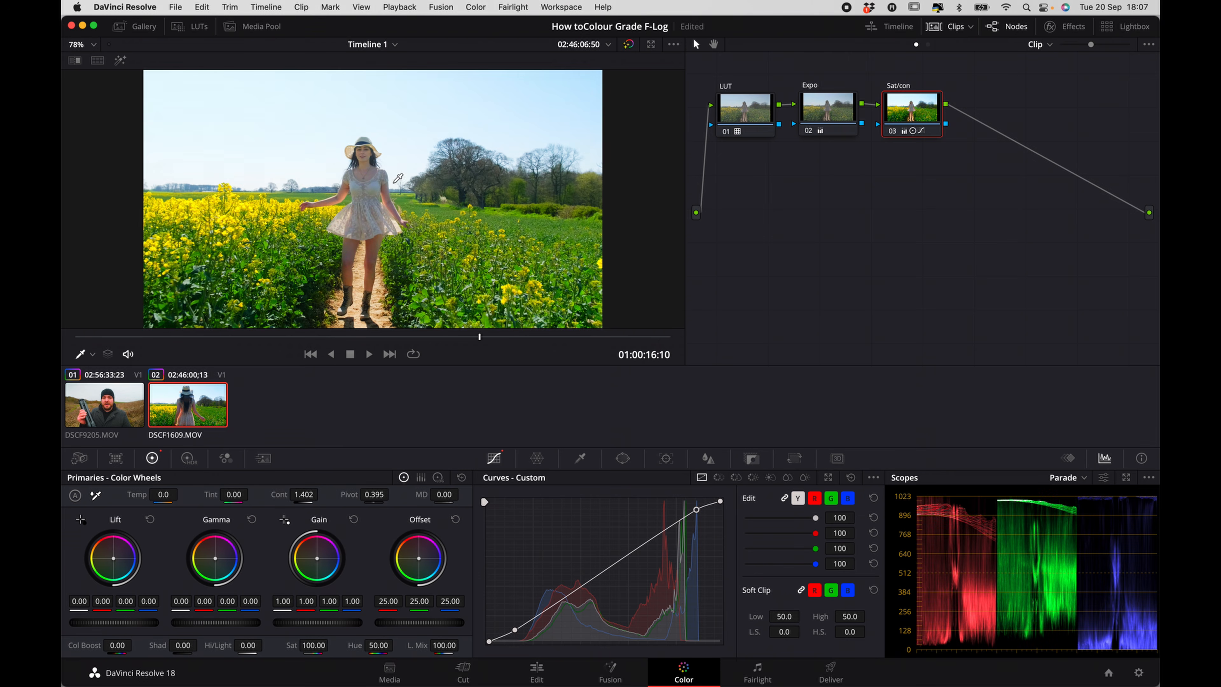
{"action": "left_click_drag", "start_coordinate": [597, 575], "coordinate": [600, 576]}
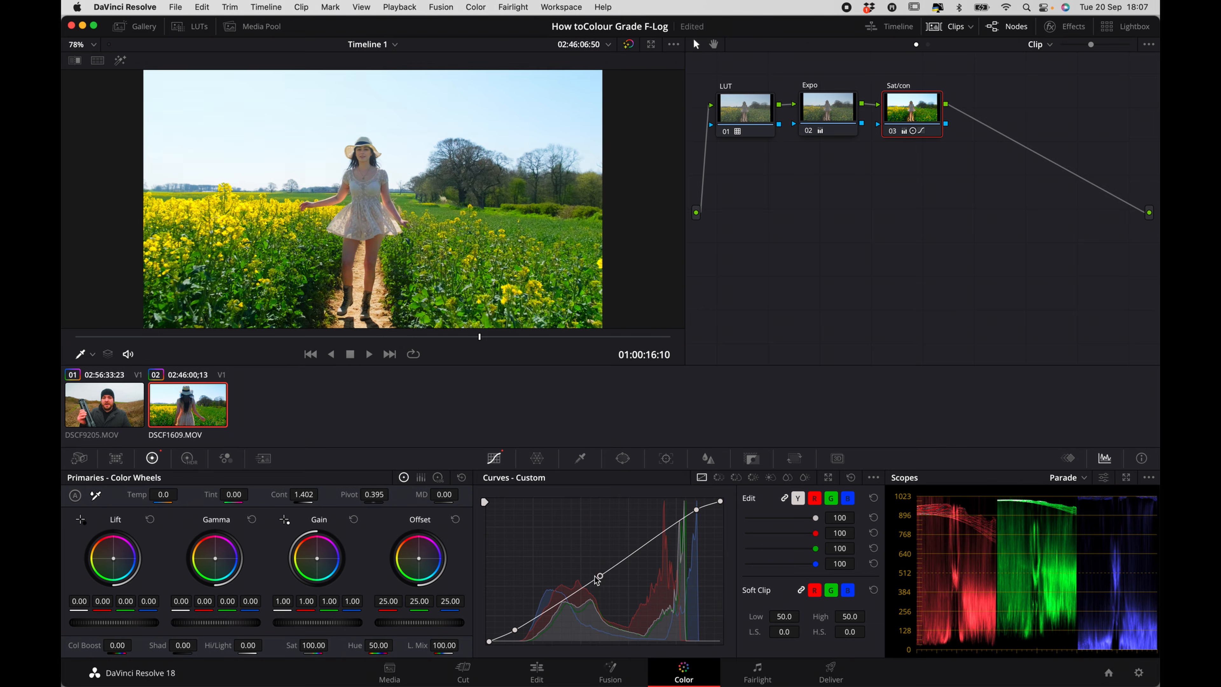
{"action": "key", "text": "super+f"}
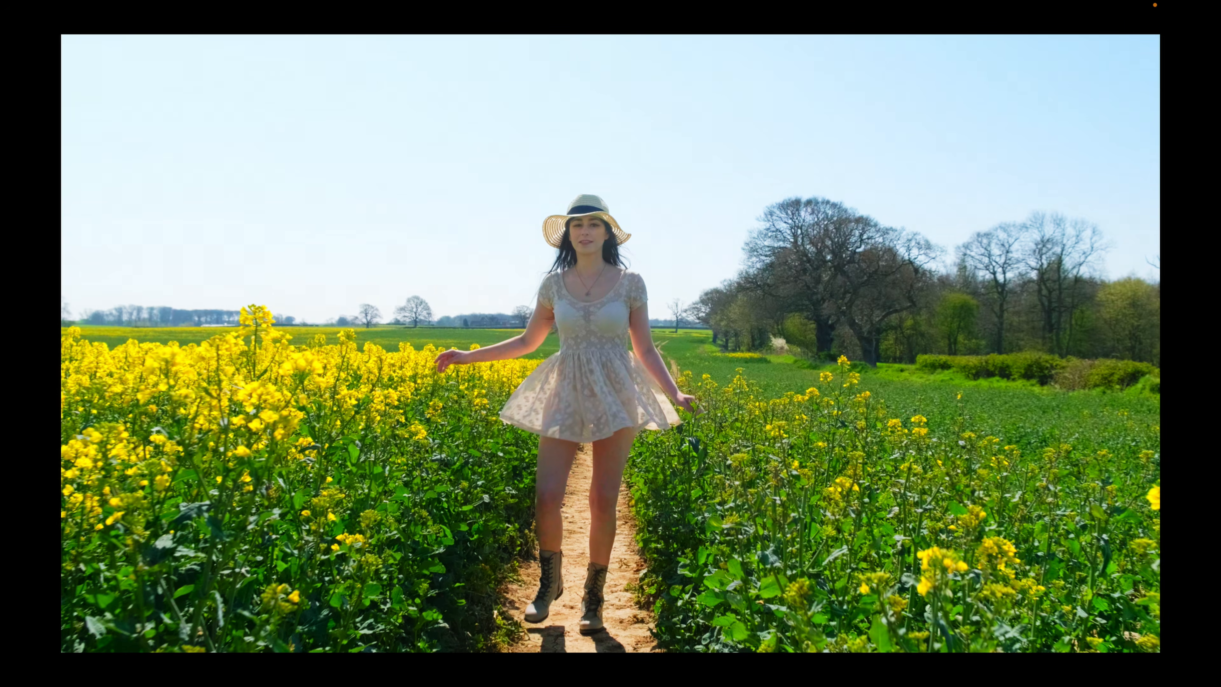
{"action": "key", "text": "super+f"}
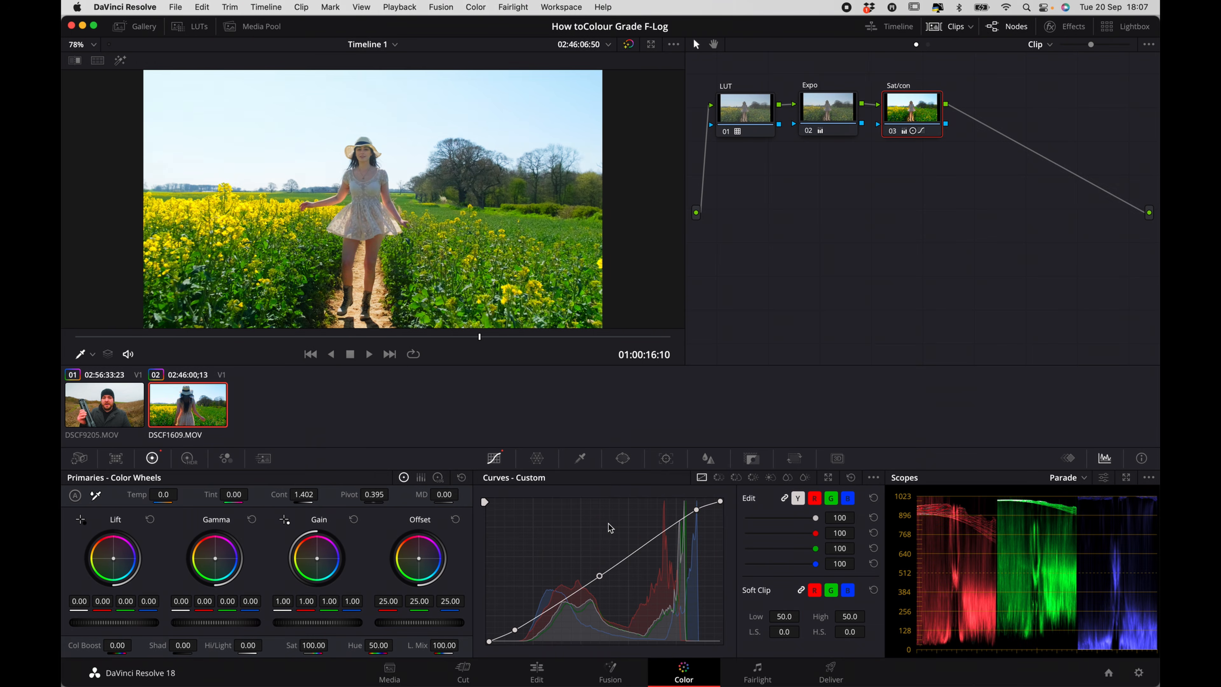
Check the enlarged parade scope and warm the Sat/con node's gain to red 1.04, green 0.99 and blue 0.96.
{"action": "left_click", "coordinate": [1126, 481]}
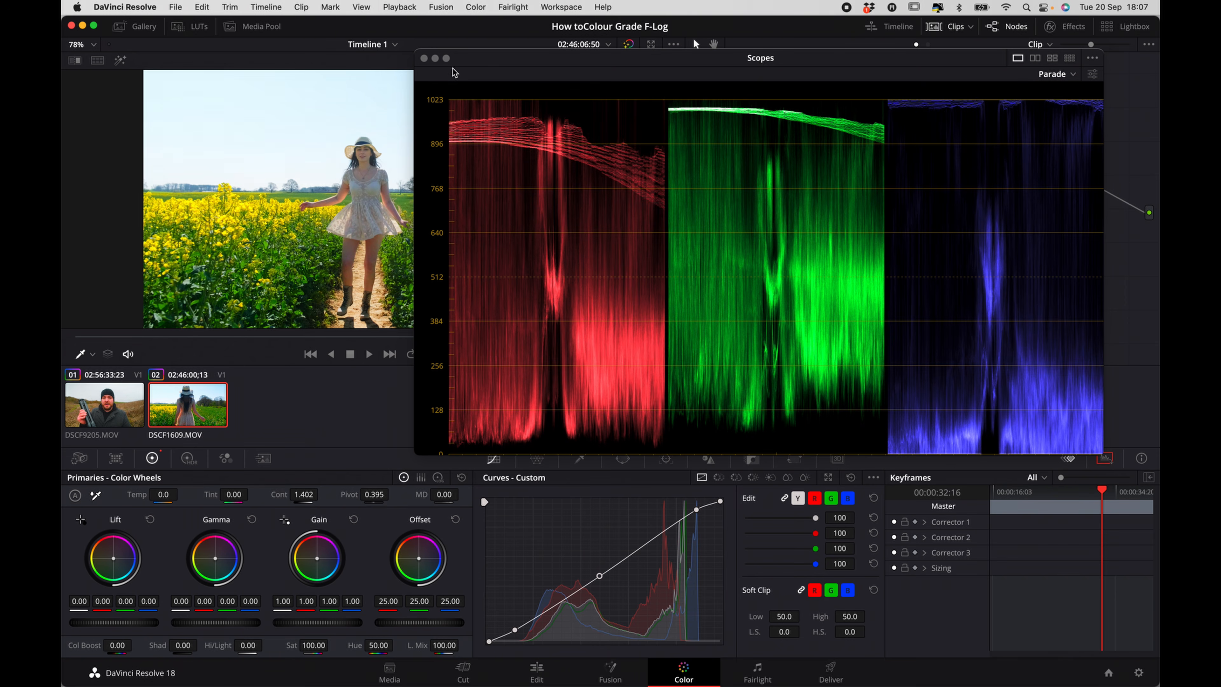
{"action": "left_click", "coordinate": [424, 58]}
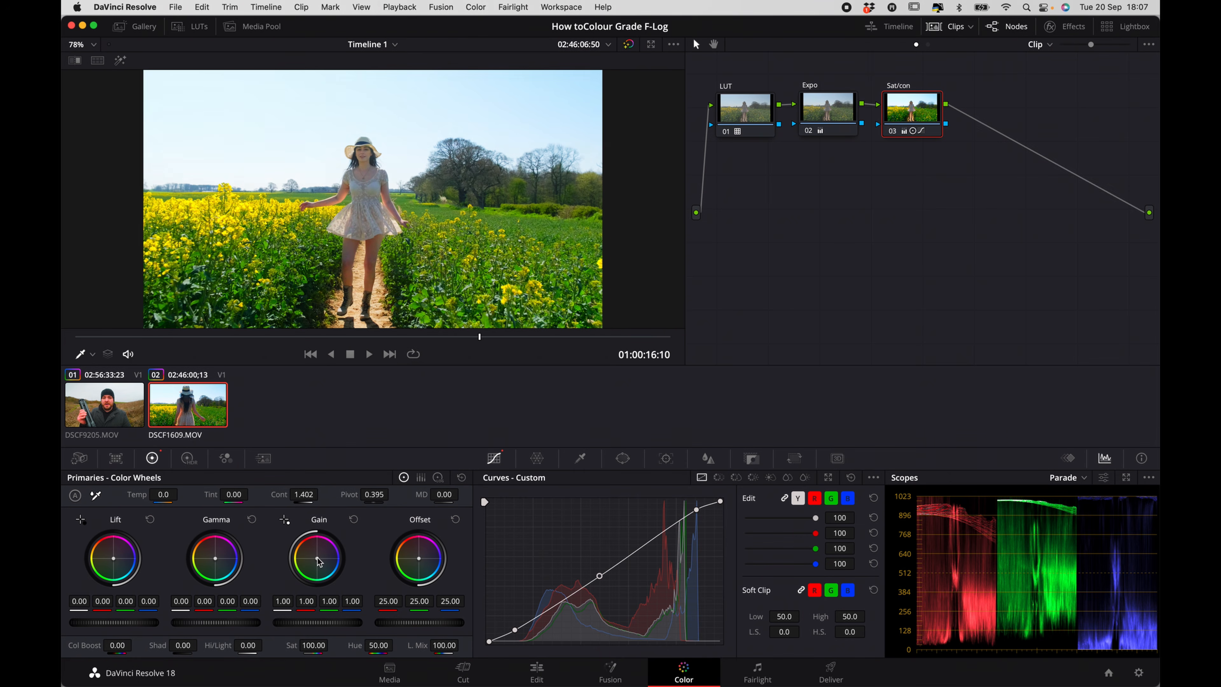
{"action": "left_click_drag", "start_coordinate": [317, 559], "coordinate": [314, 558]}
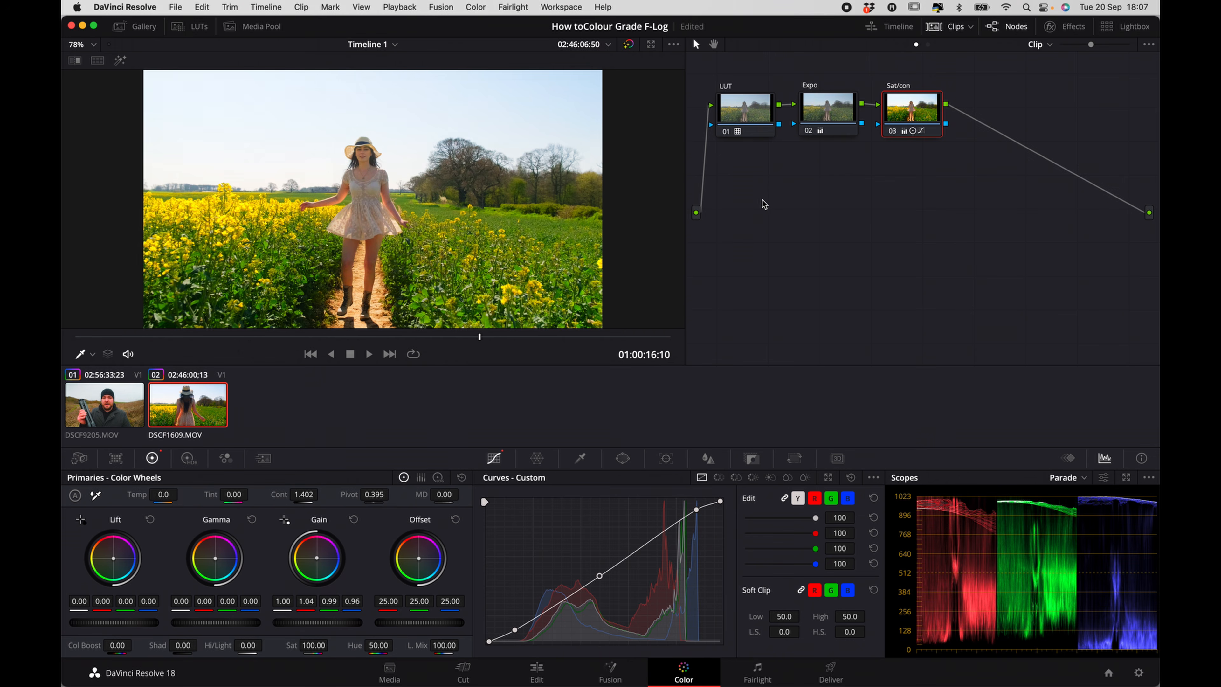
Disable the LUT, Expo and Sat/con nodes together and view the ungraded image full screen.
{"action": "left_click_drag", "start_coordinate": [961, 68], "coordinate": [713, 165]}
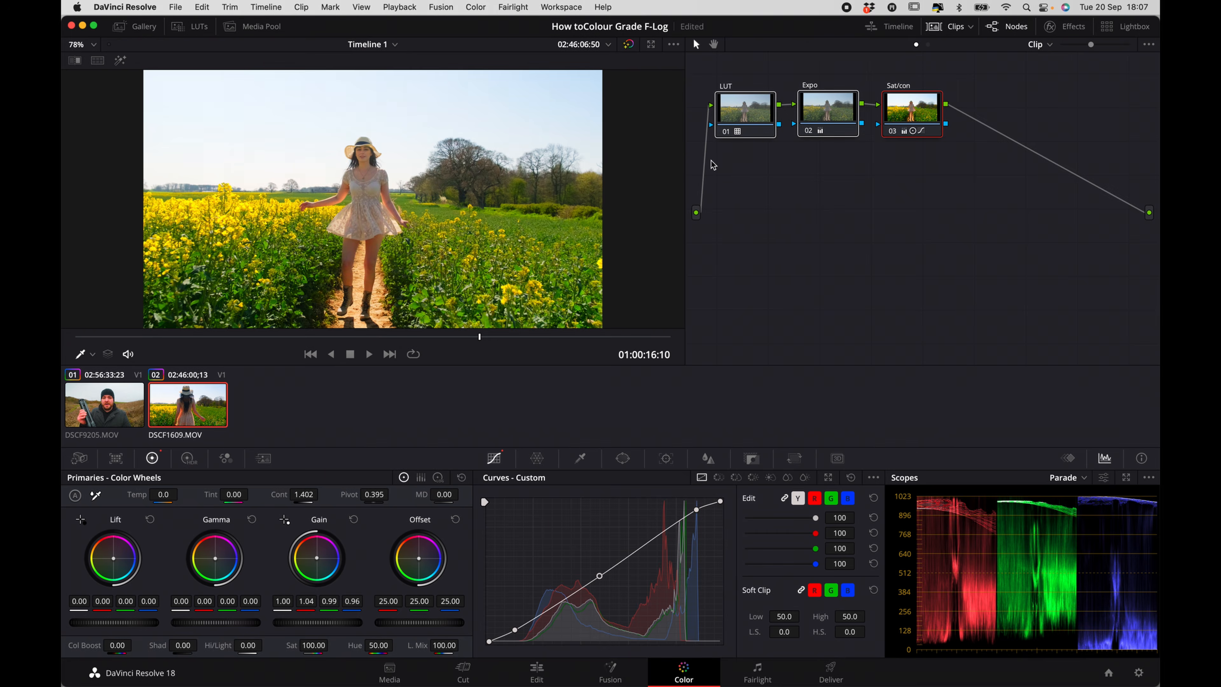
{"action": "key", "text": "super+d"}
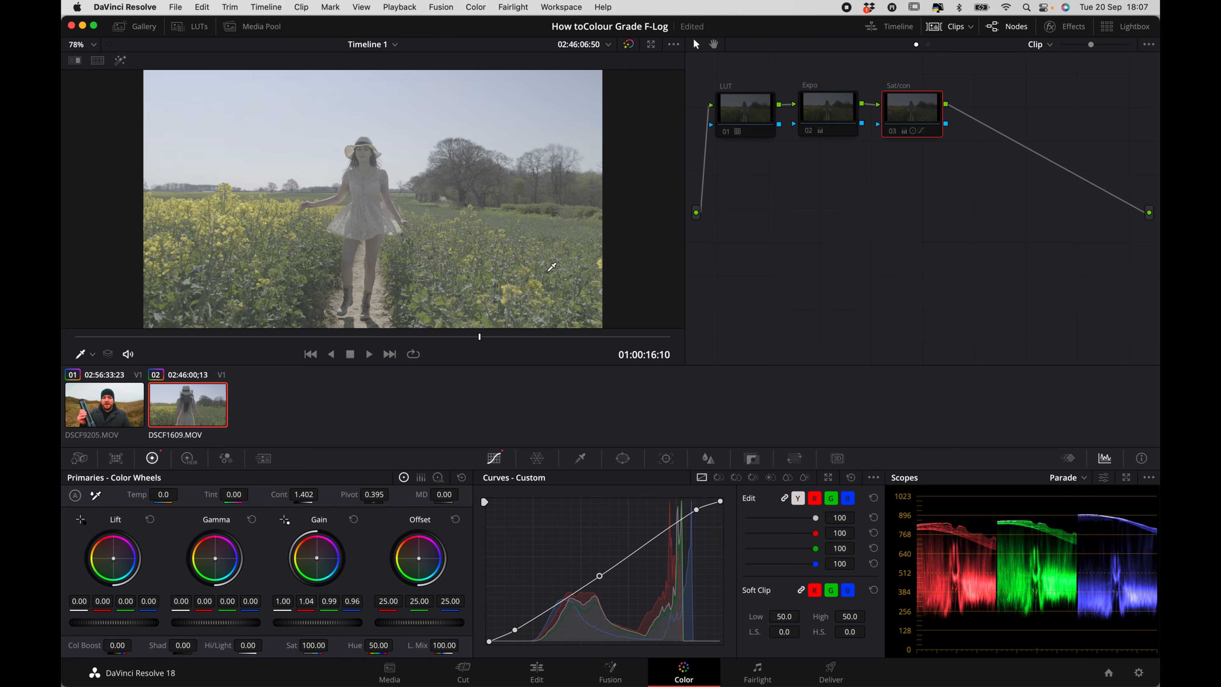
{"action": "key", "text": "super+f"}
{"action": "key", "text": "super+f"}
Re-enable the LUT, Expo and Sat/con nodes one at a time to compare what each contributes to the grade.
{"action": "left_click", "coordinate": [748, 119]}
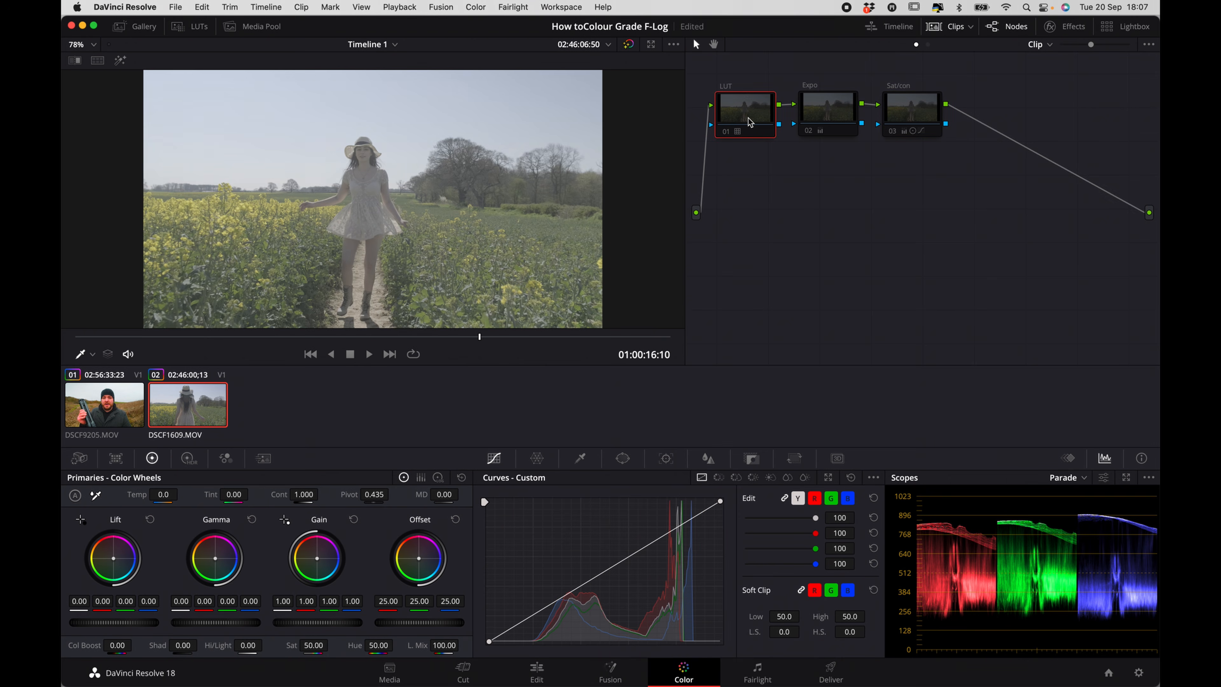
{"action": "key", "text": "super+d"}
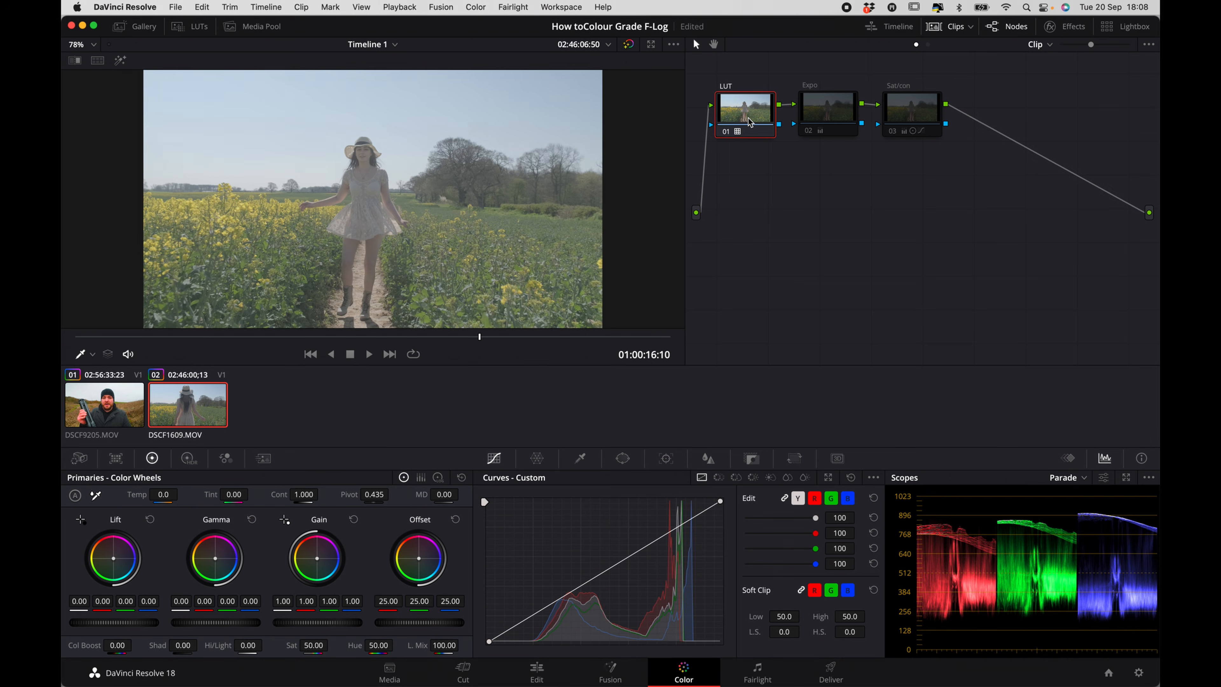
{"action": "left_click", "coordinate": [818, 118]}
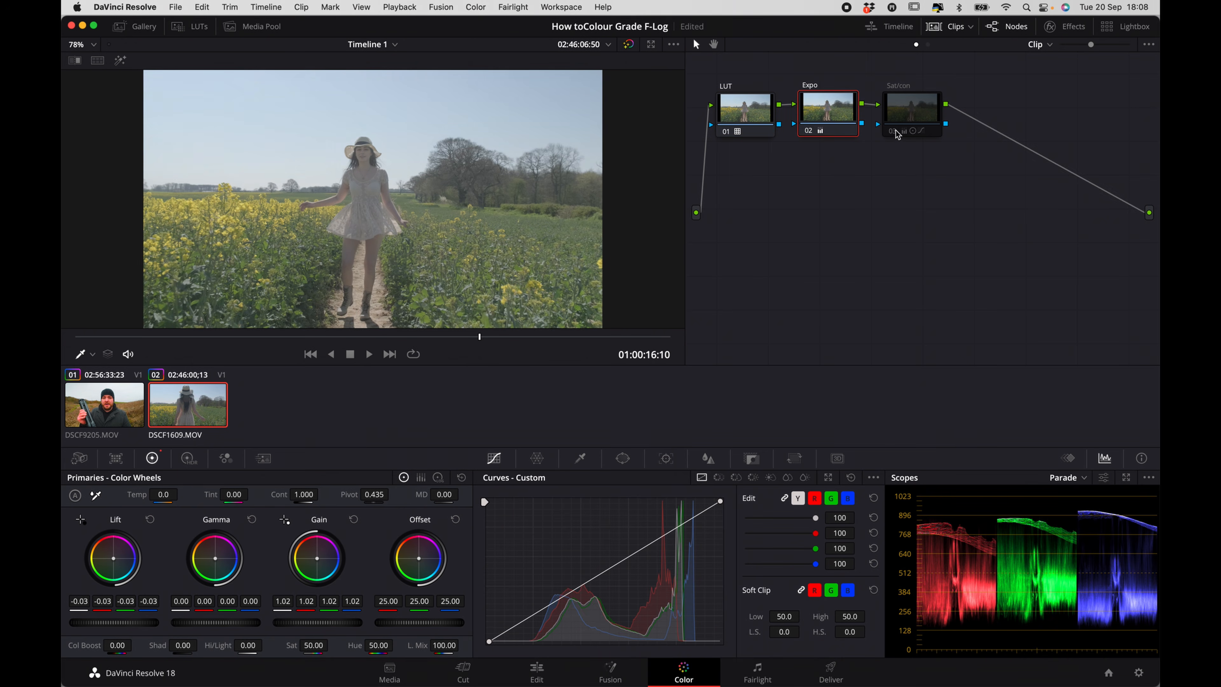
{"action": "left_click", "coordinate": [906, 124]}
{"action": "key", "text": "super+d"}
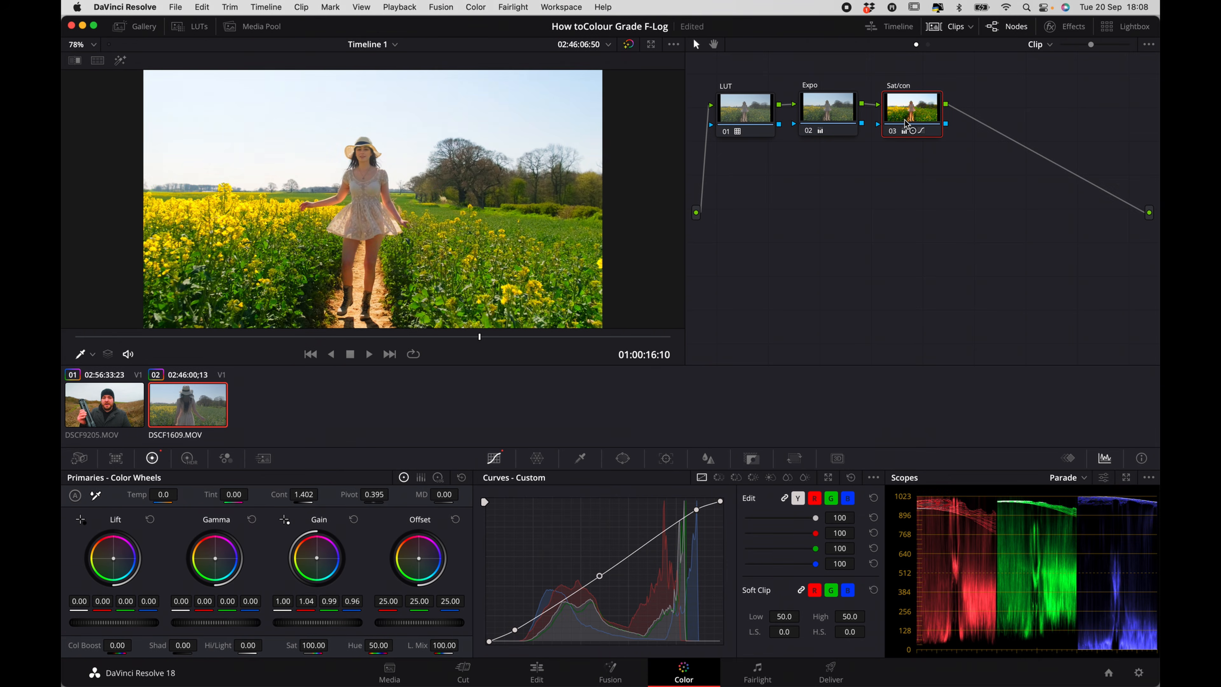